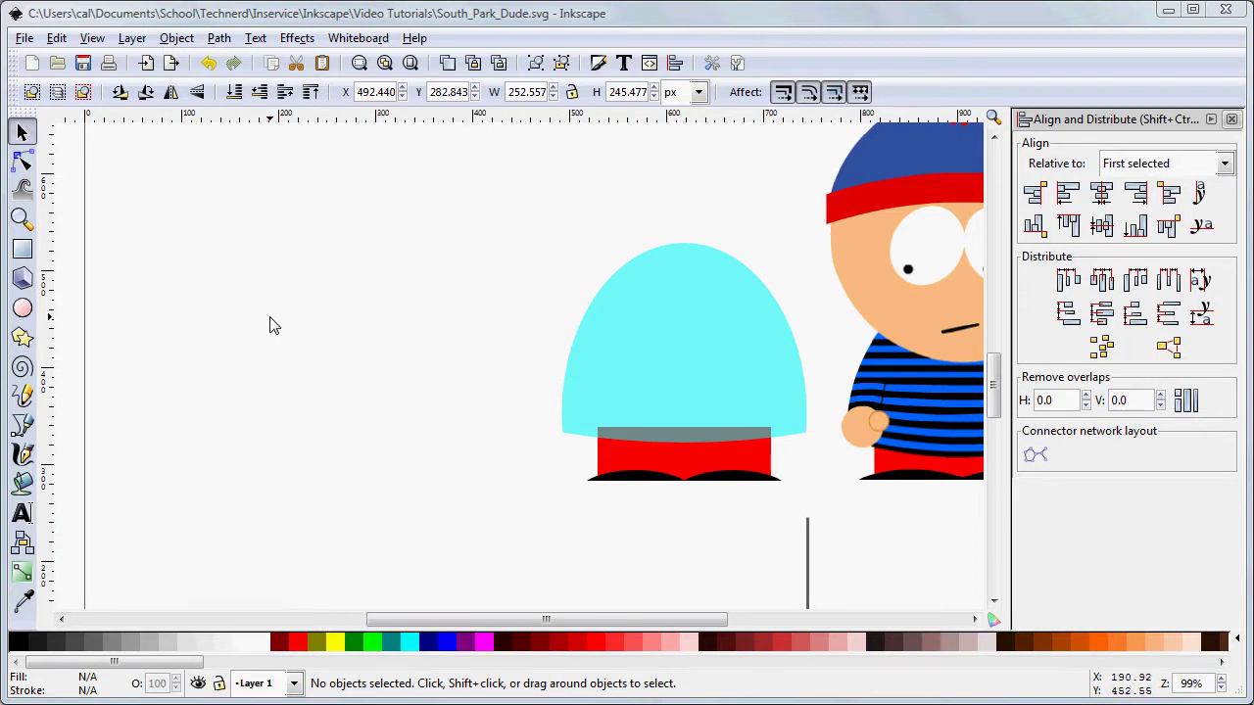
Step: Draw a thin blue rectangle about 293 × 9 px at the canvas top-left
{"action": "left_click", "coordinate": [24, 251]}
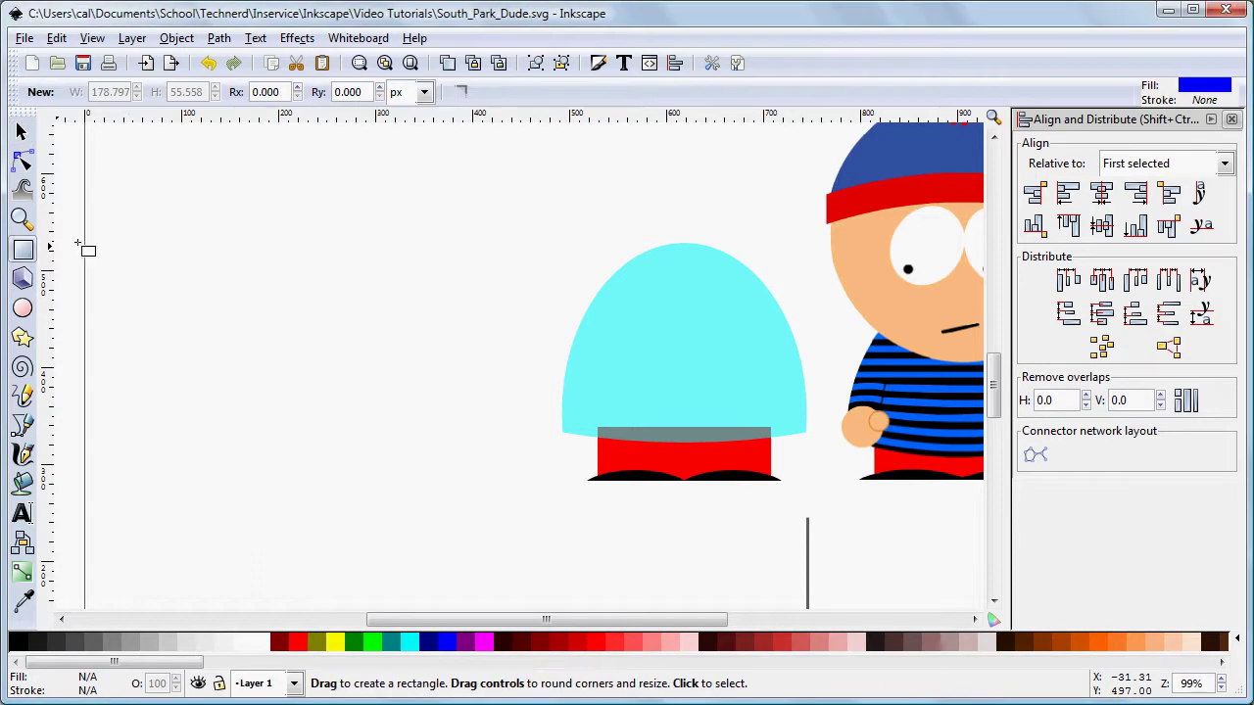
{"action": "left_click_drag", "start_coordinate": [88, 220], "coordinate": [369, 227]}
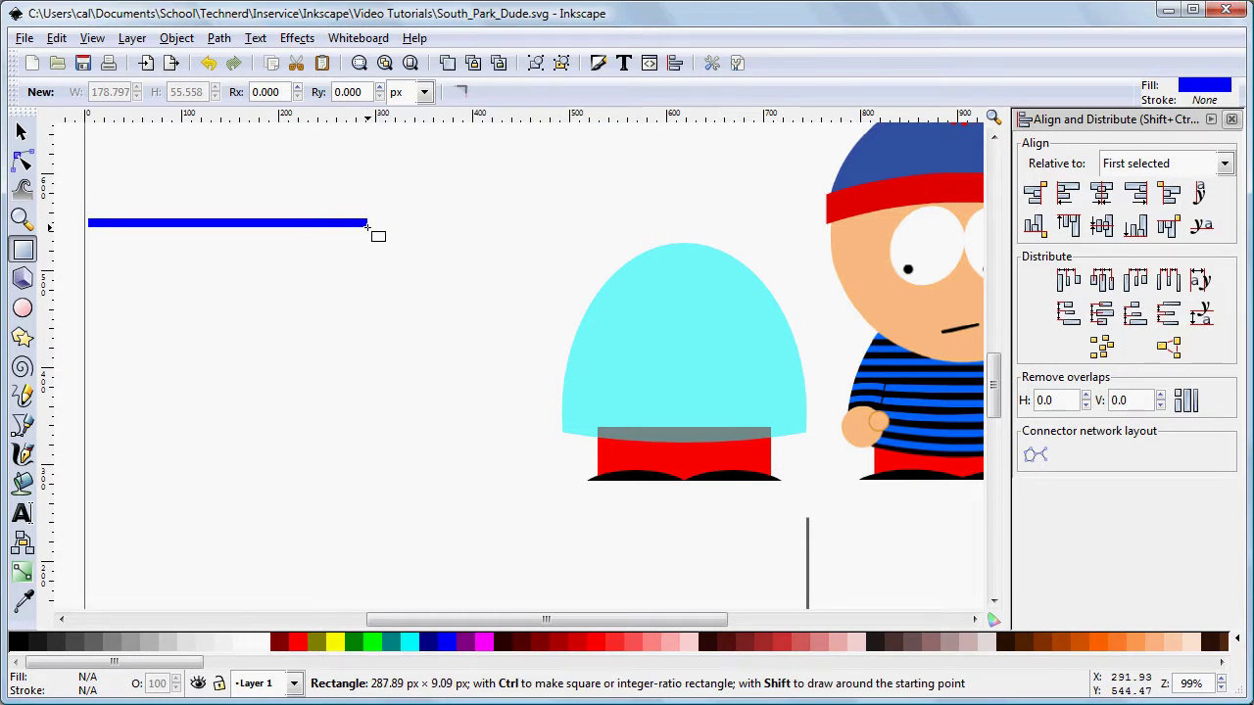
{"action": "left_click_drag", "start_coordinate": [368, 227], "coordinate": [373, 228]}
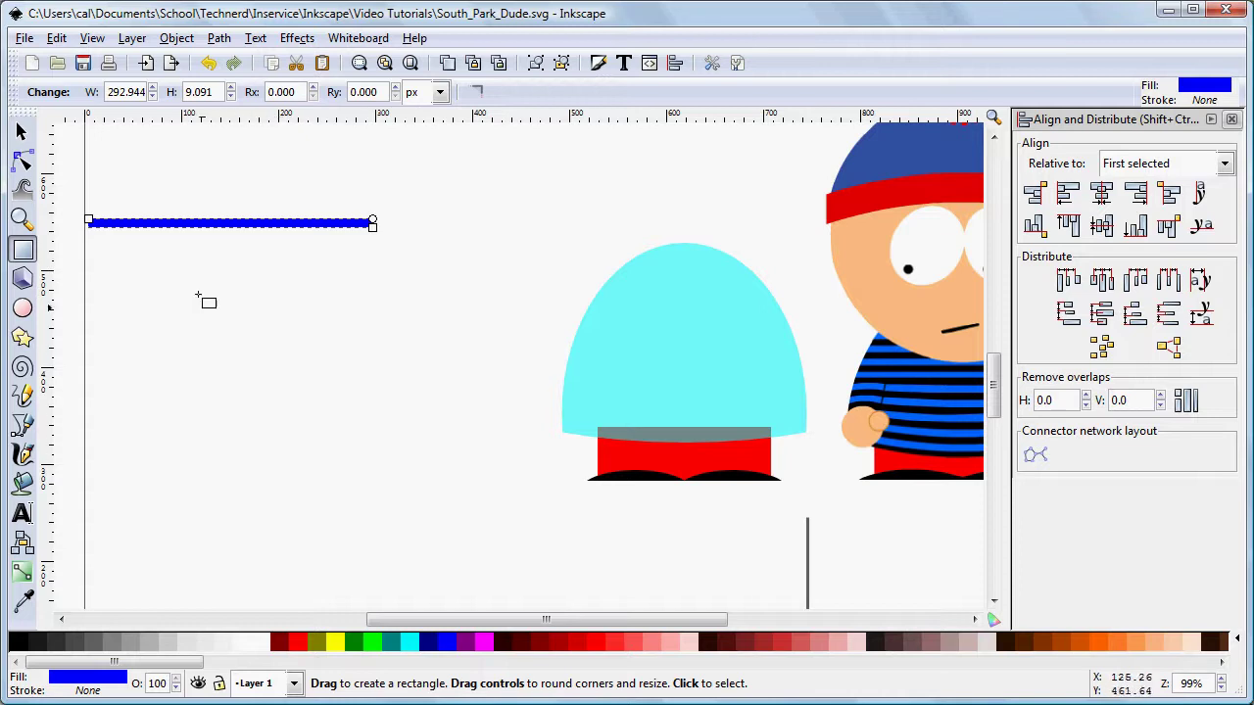
Step: Create 20 tiled clones of the bar with P1 simple translation, 20 rows × 1 column, Shift Y 100% per row
{"action": "left_click", "coordinate": [57, 37]}
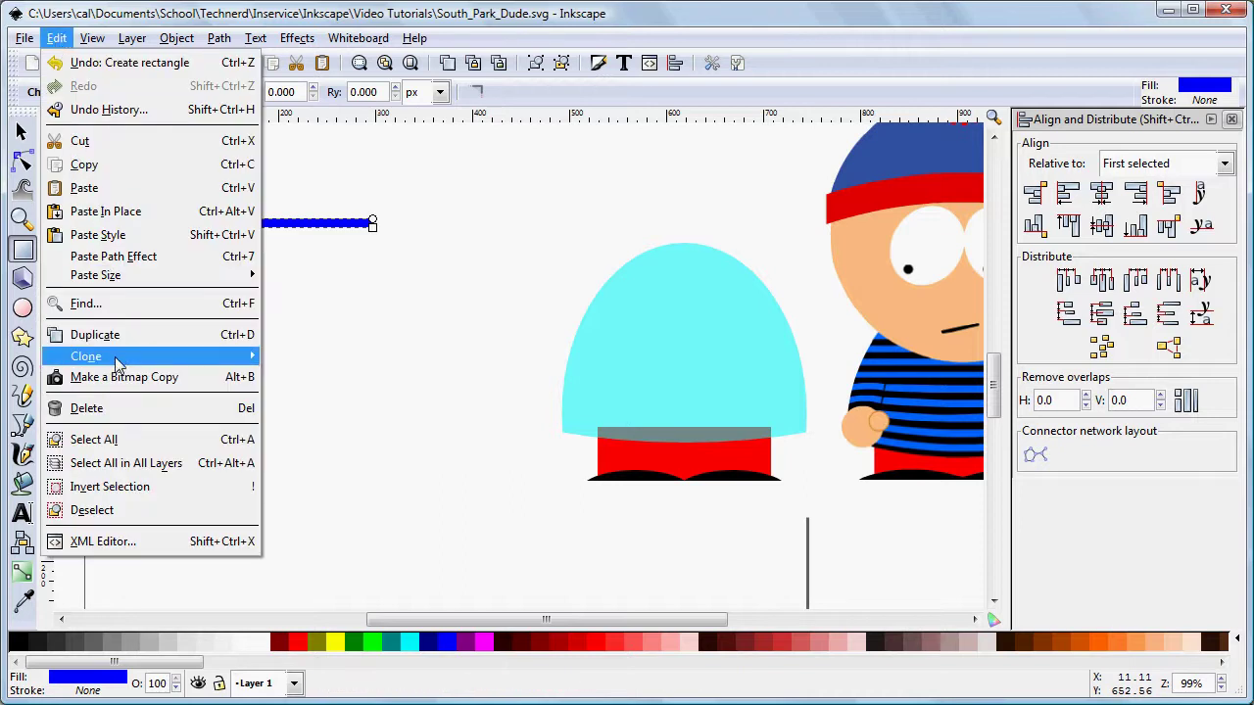
{"action": "mouse_move", "coordinate": [120, 364]}
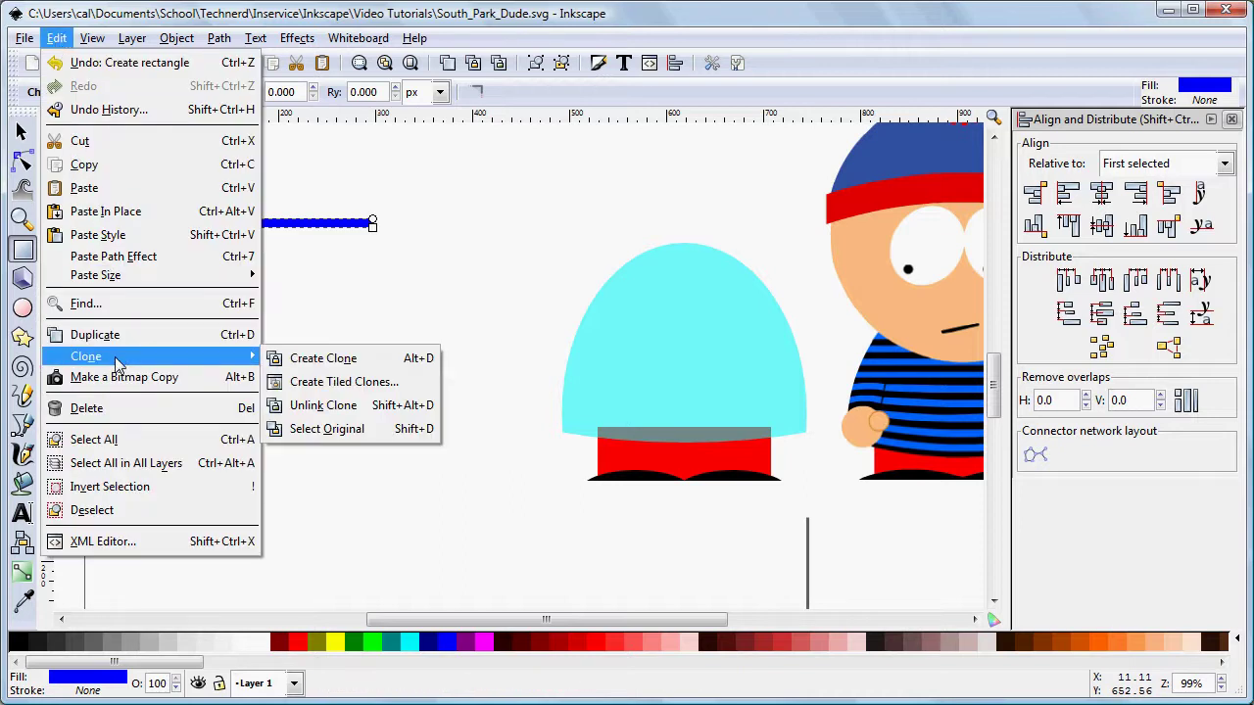
{"action": "left_click", "coordinate": [306, 383]}
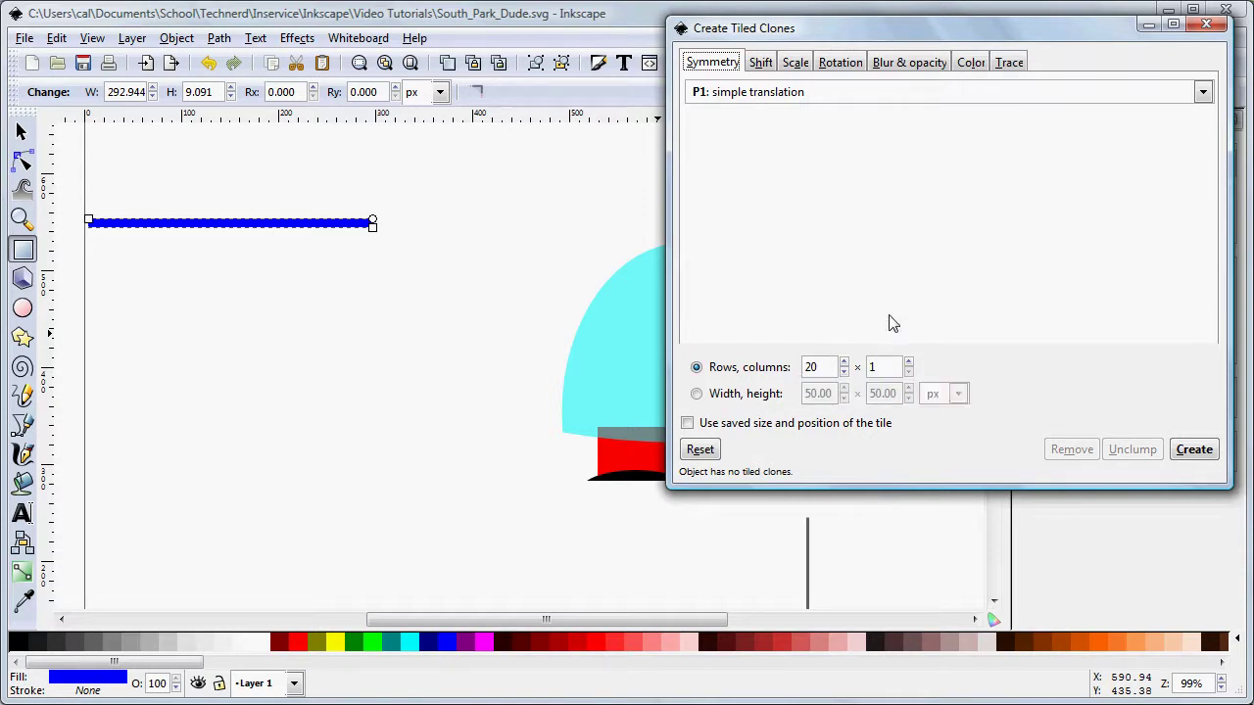
{"action": "left_click", "coordinate": [762, 64]}
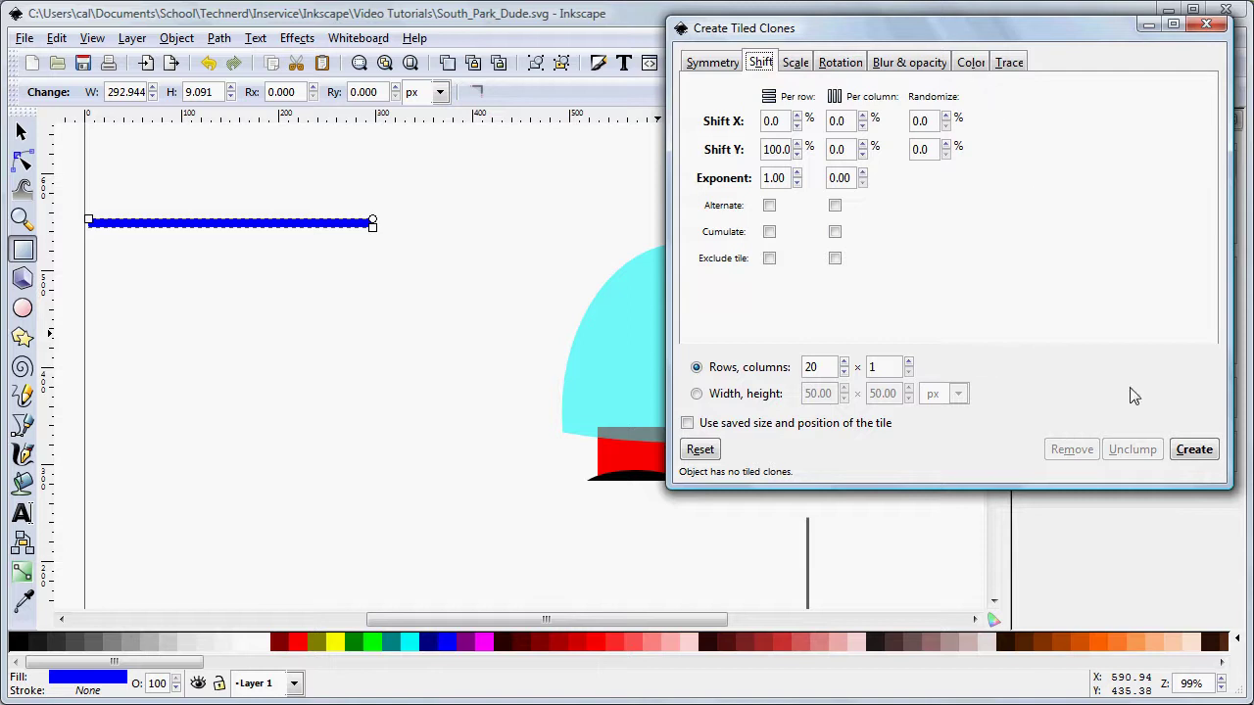
{"action": "left_click", "coordinate": [1196, 450]}
Step: Delete the original bar, move the 20 stripes left, and combine them into one path
{"action": "left_click", "coordinate": [1206, 26]}
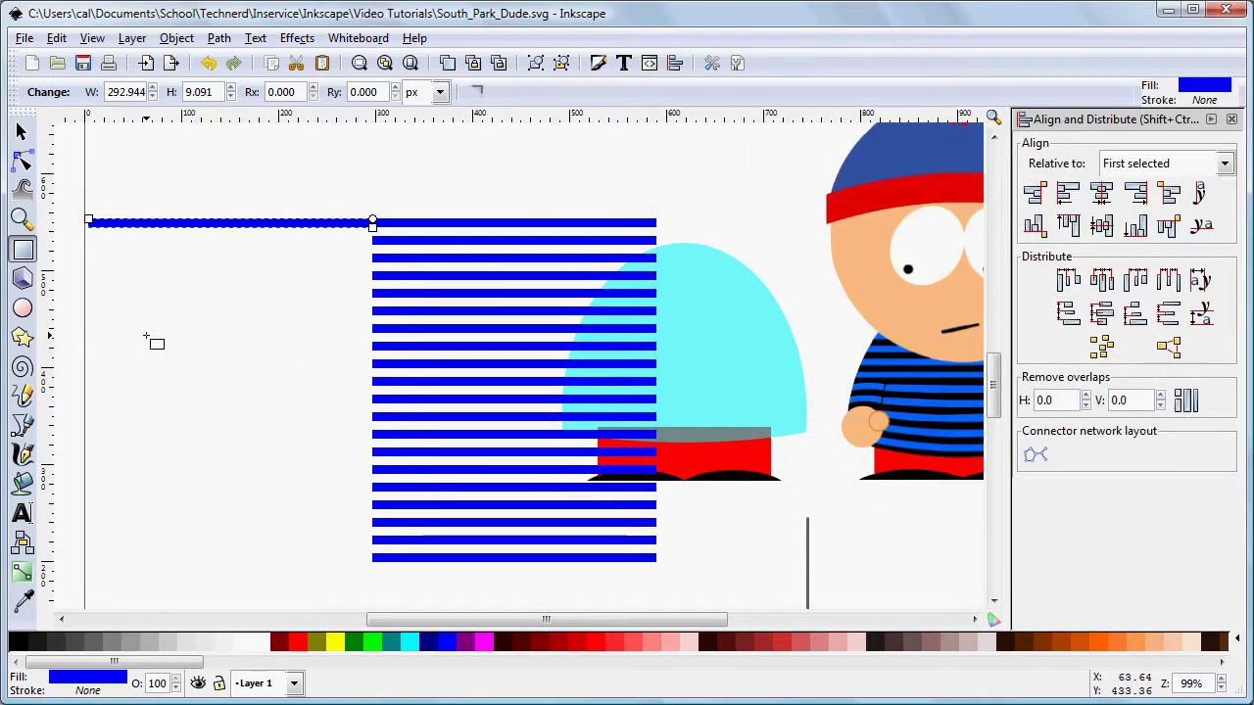
{"action": "key", "text": "Delete"}
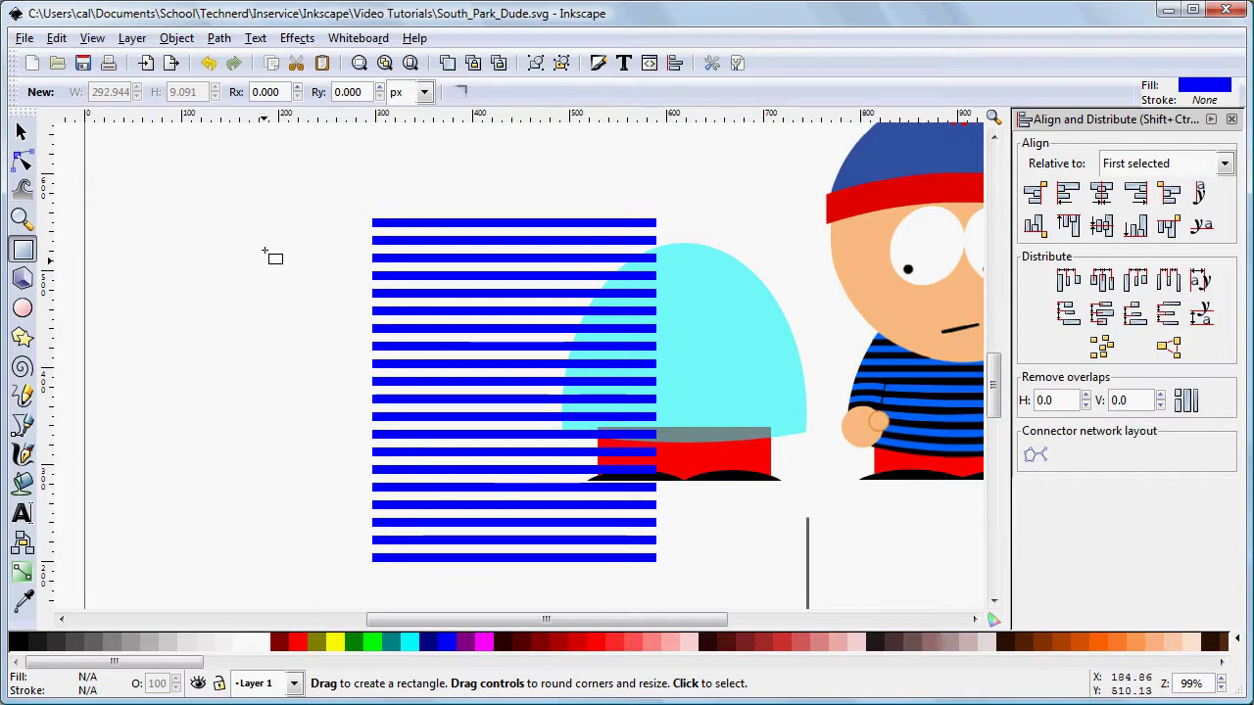
{"action": "left_click", "coordinate": [22, 131]}
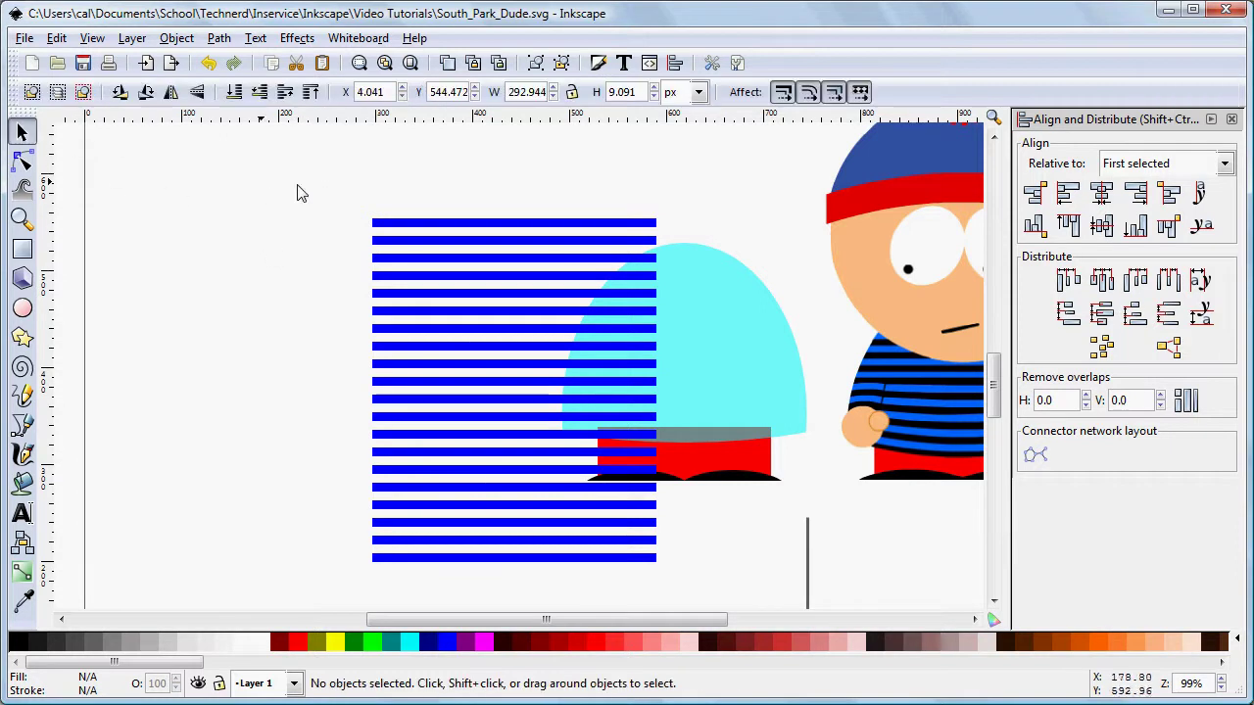
{"action": "left_click_drag", "start_coordinate": [331, 194], "coordinate": [701, 607]}
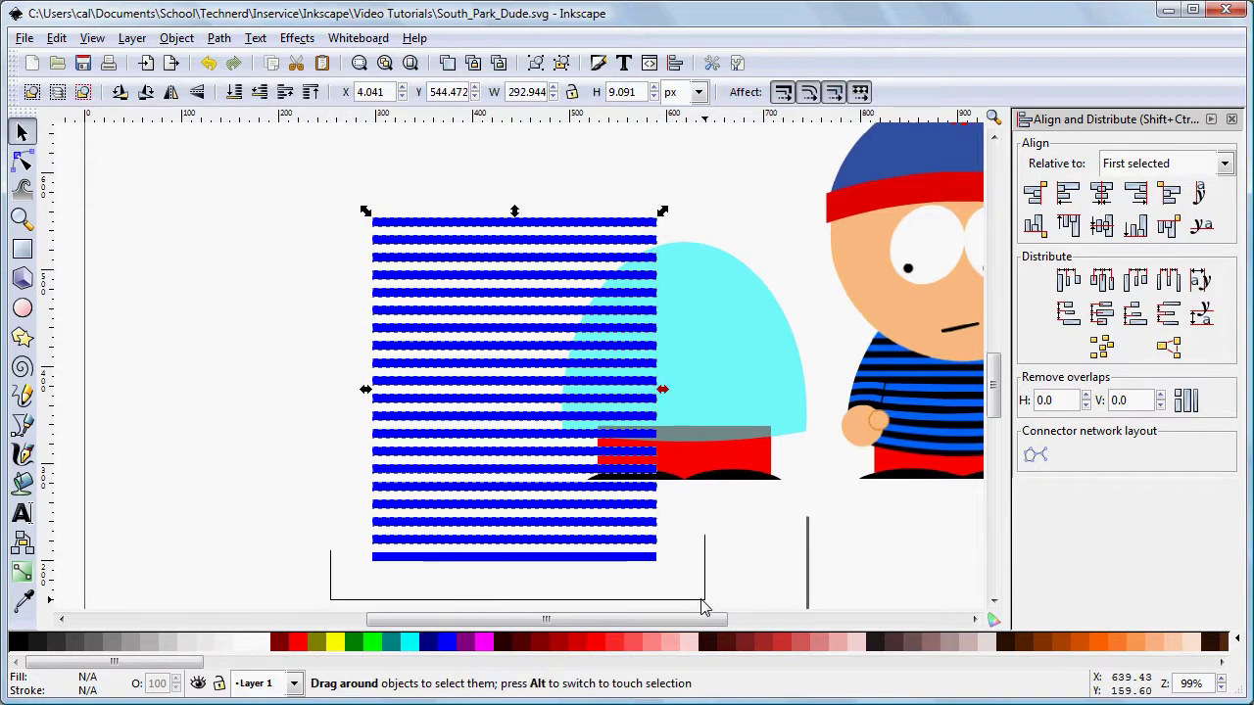
{"action": "left_click_drag", "start_coordinate": [573, 382], "coordinate": [361, 353]}
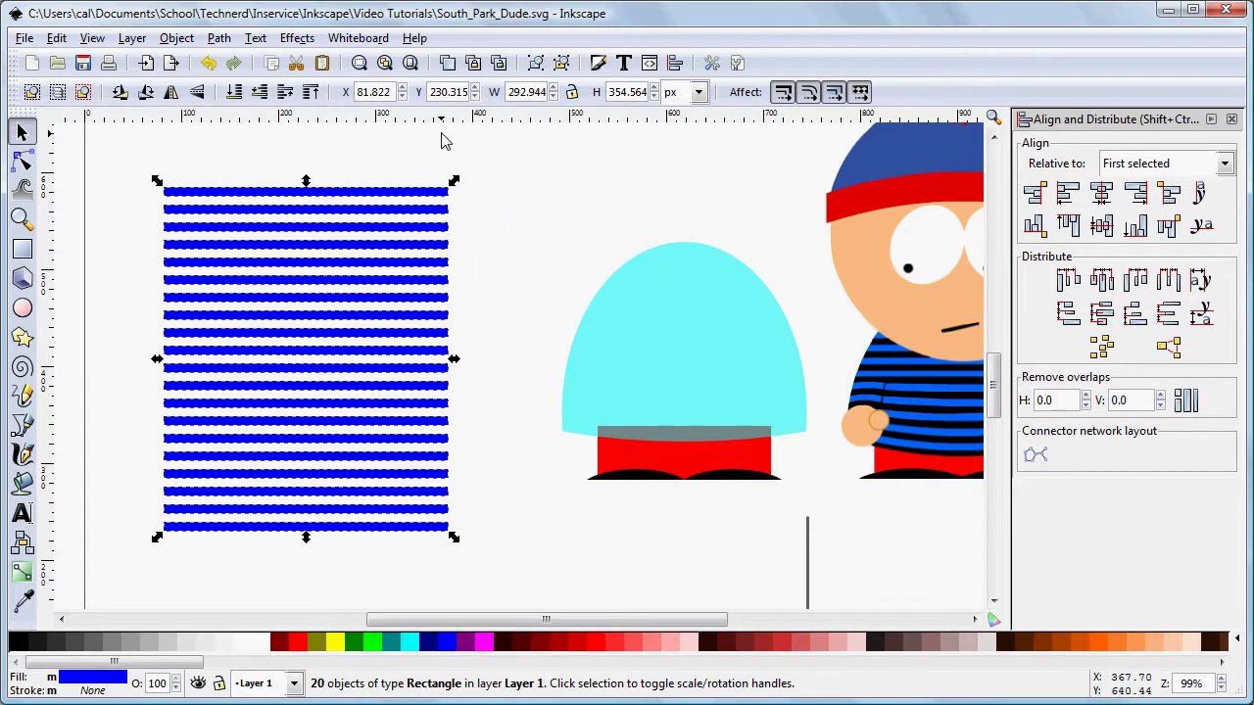
{"action": "left_click", "coordinate": [220, 38]}
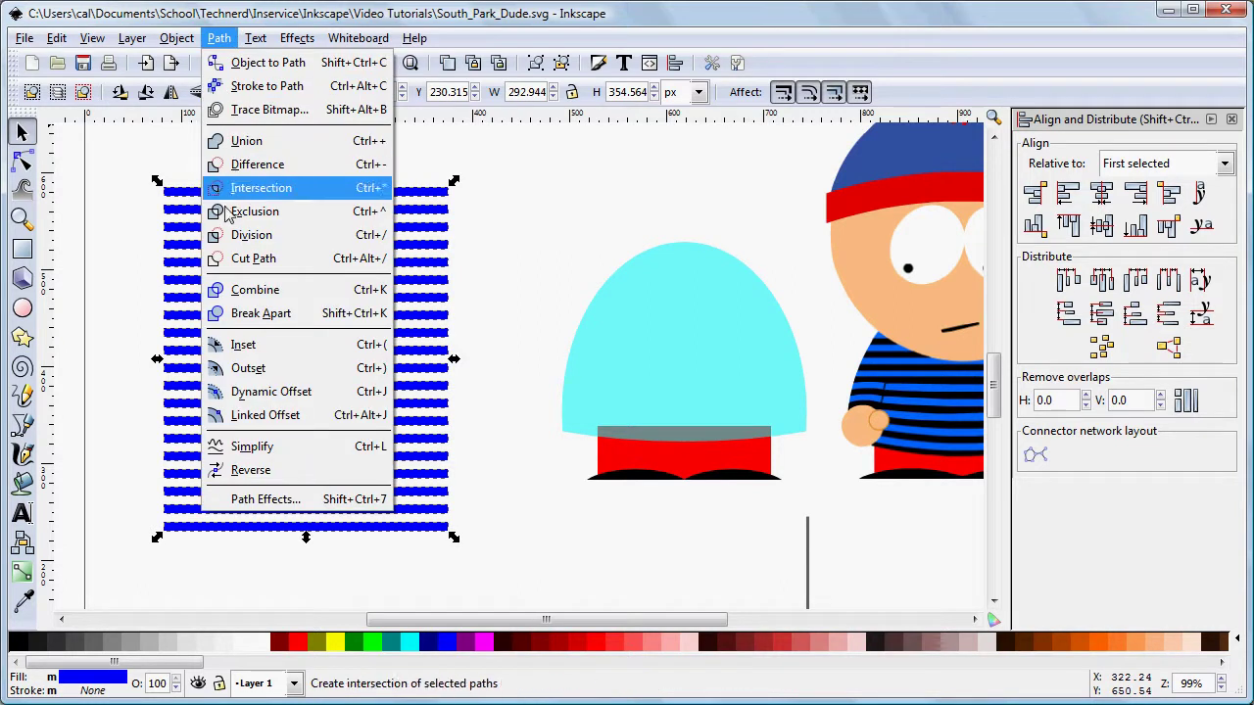
{"action": "left_click", "coordinate": [242, 292]}
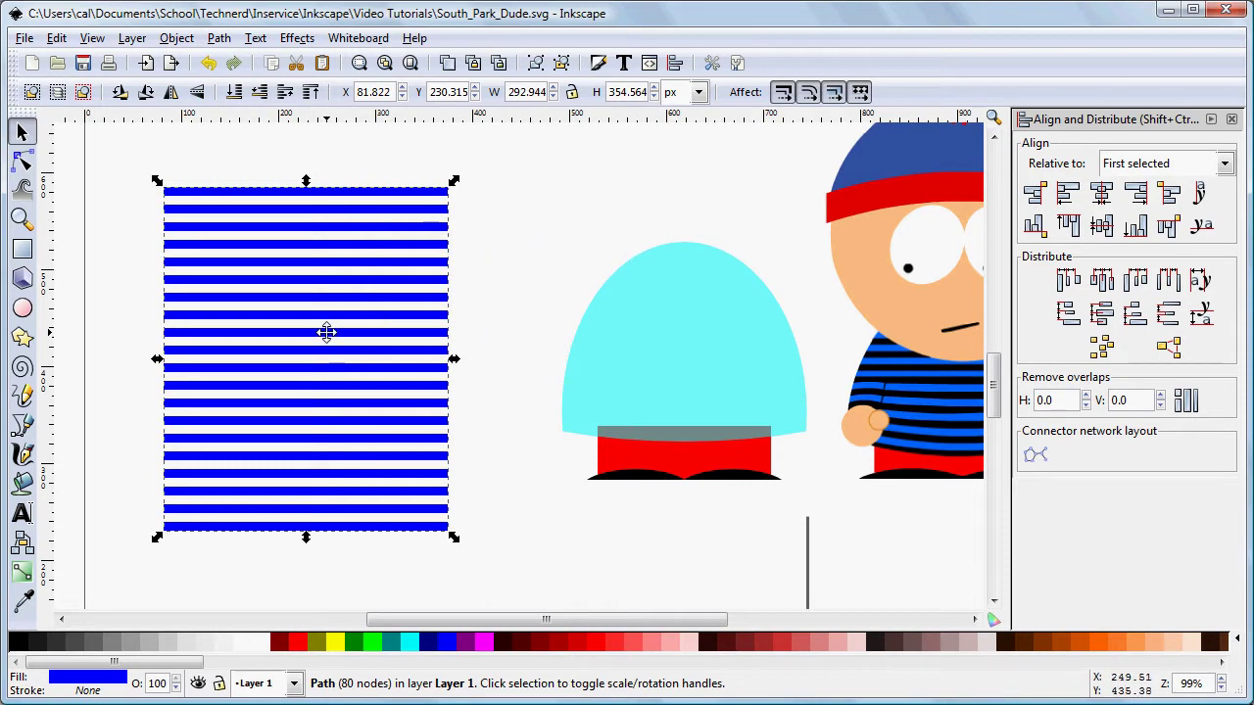
Step: Fill the cyan dome black and raise its alpha to 255 for a fully opaque 000000ff fill
{"action": "left_click", "coordinate": [634, 344]}
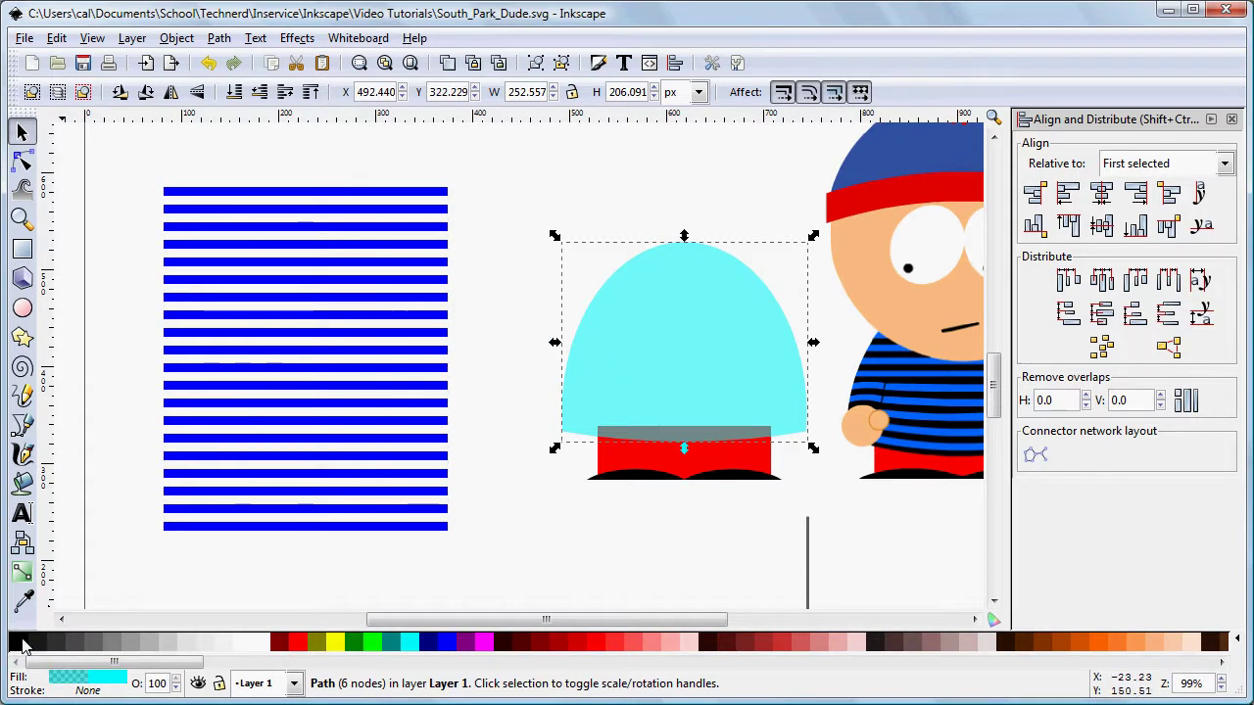
{"action": "left_click", "coordinate": [23, 643]}
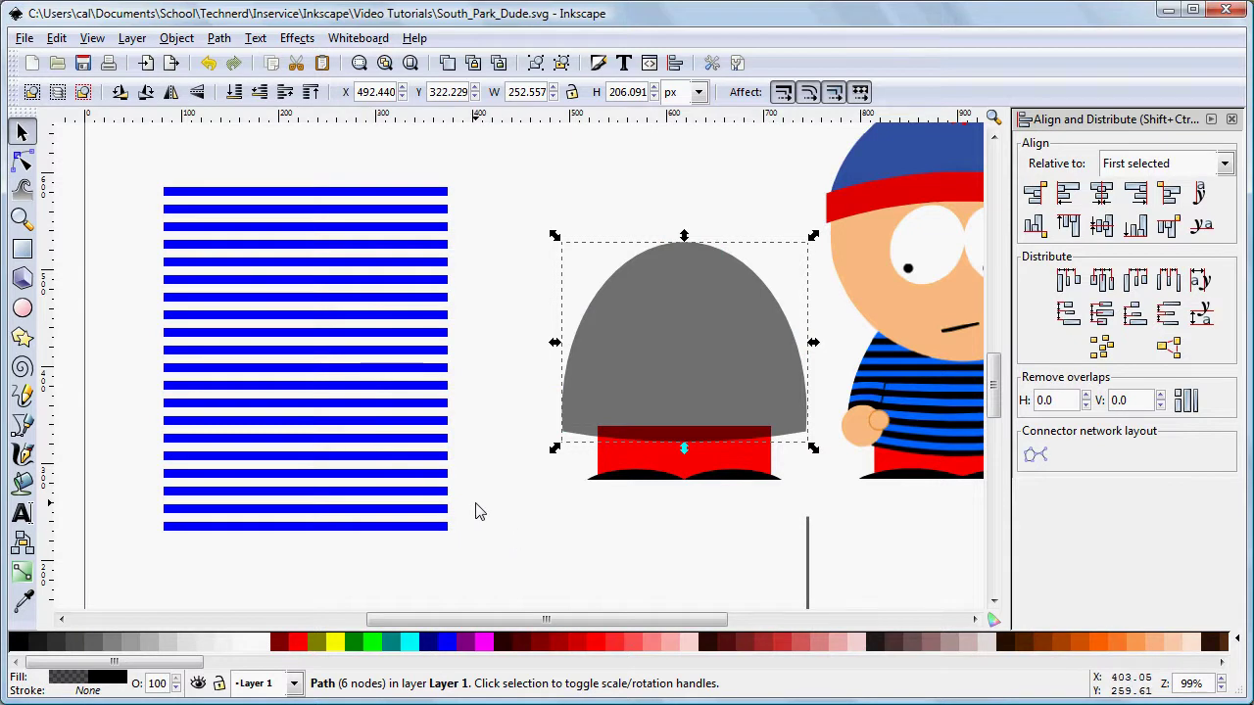
{"action": "key", "text": "ctrl"}
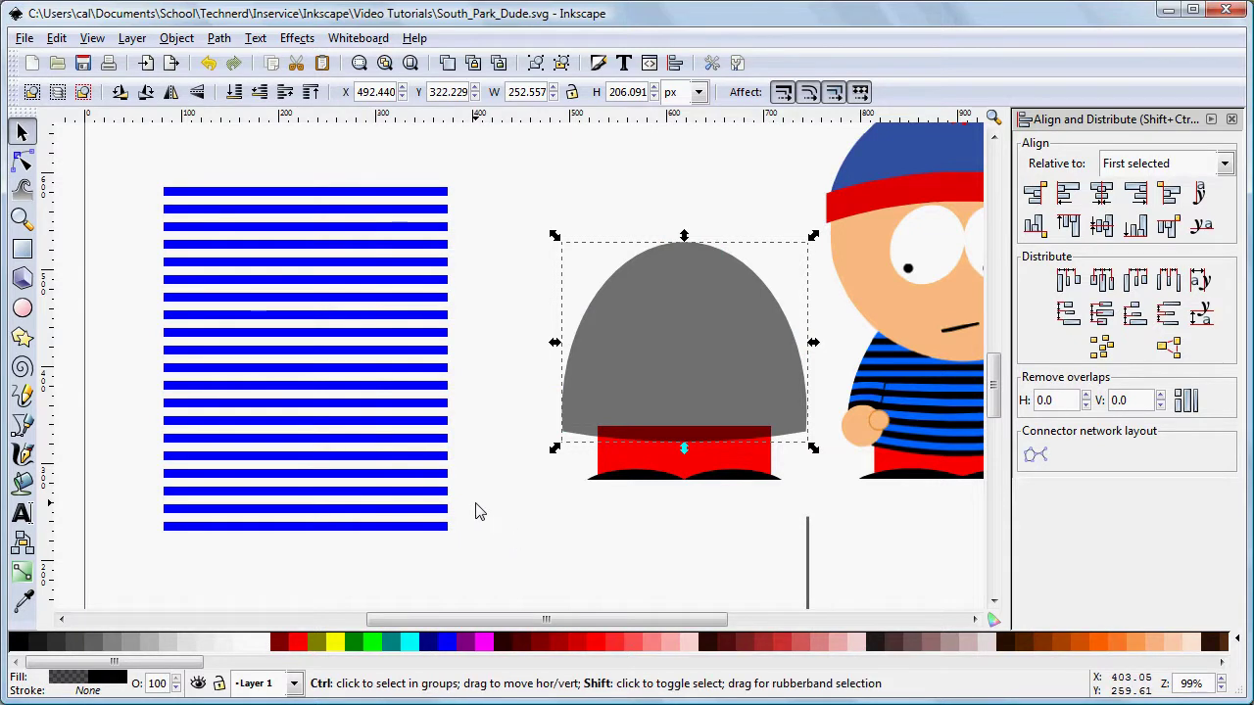
{"action": "key", "text": "ctrl+shift+f"}
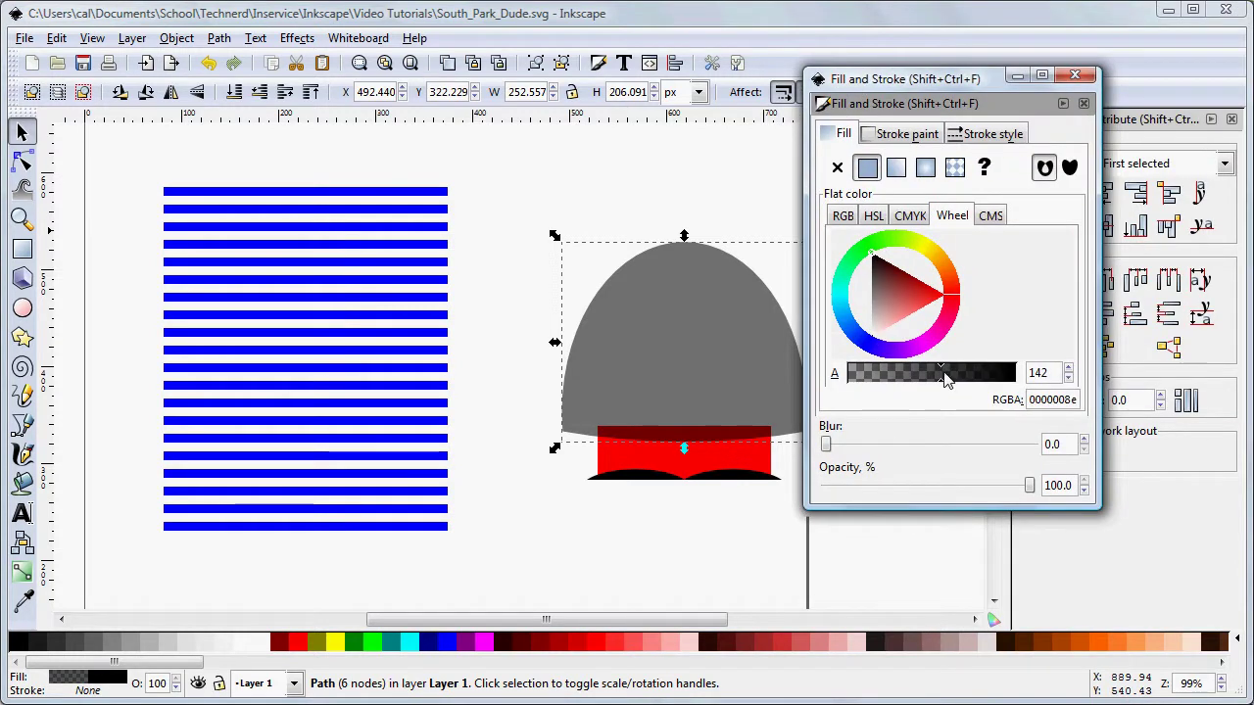
{"action": "left_click_drag", "start_coordinate": [945, 382], "coordinate": [1018, 375]}
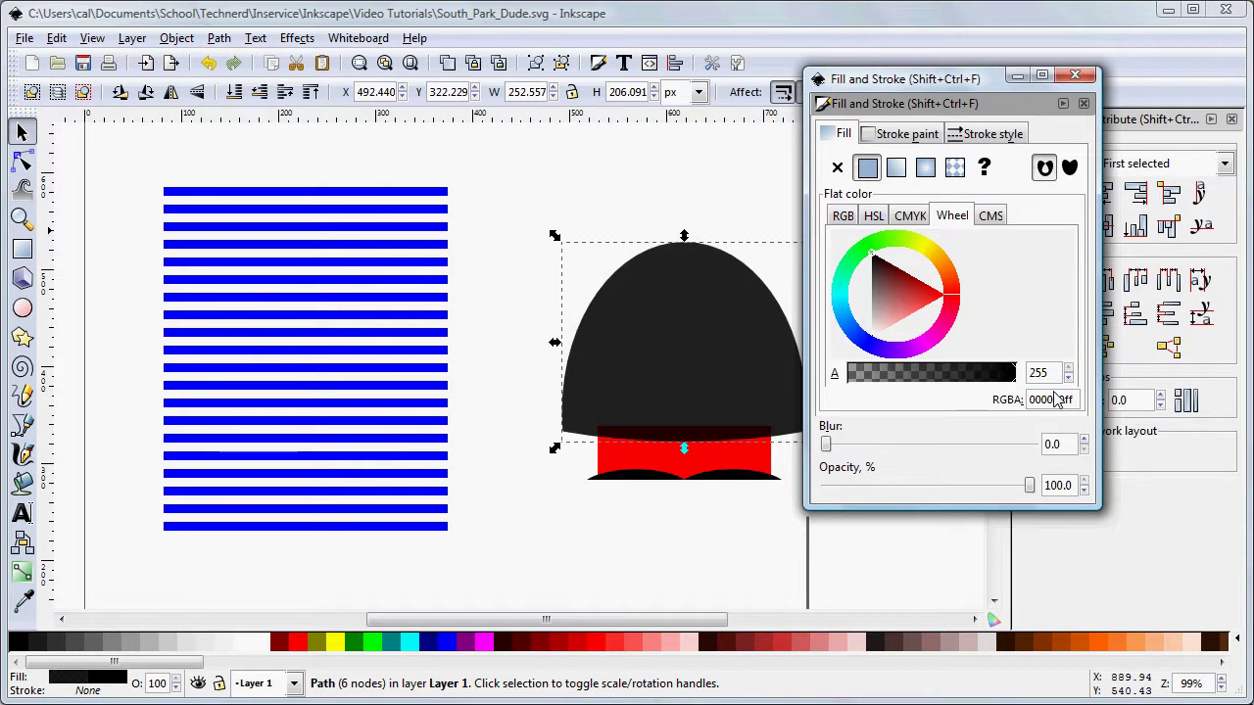
{"action": "left_click", "coordinate": [1074, 76]}
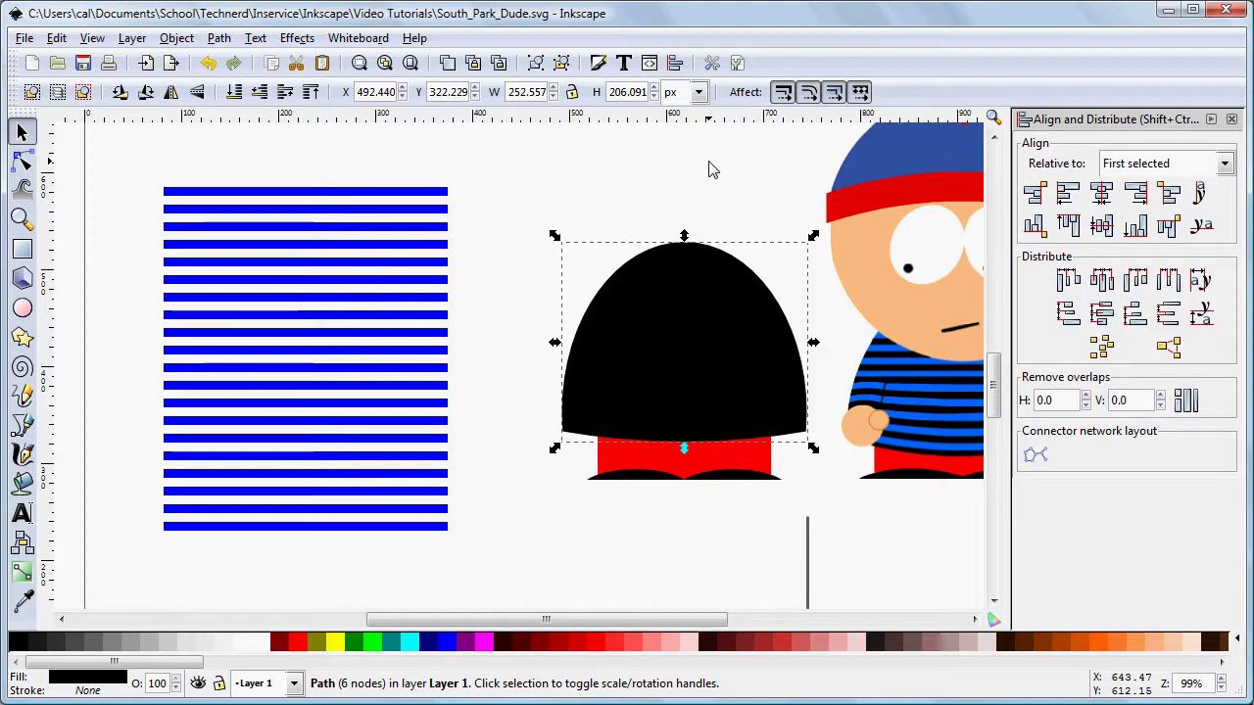
{"action": "key", "text": "ctrl"}
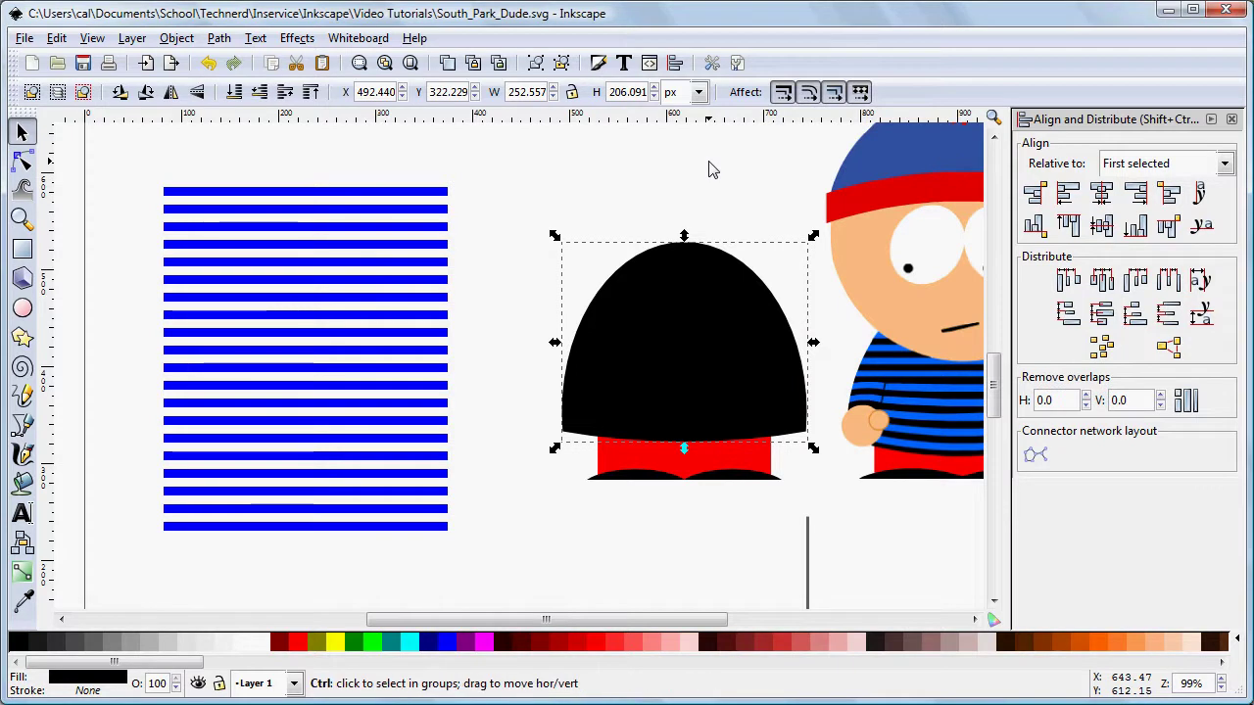
Step: Place a copy of the black dome over the stripes and clip the stripes to it
{"action": "left_click_drag", "start_coordinate": [702, 330], "coordinate": [317, 328]}
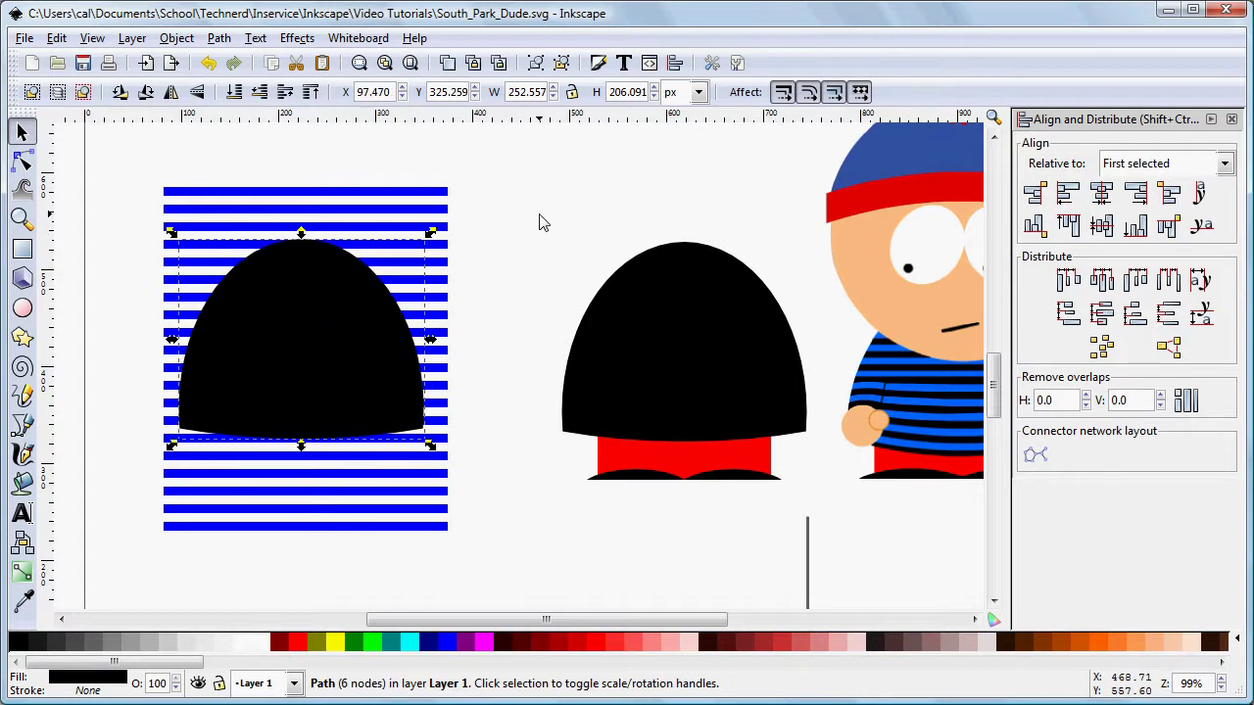
{"action": "left_click", "coordinate": [544, 217]}
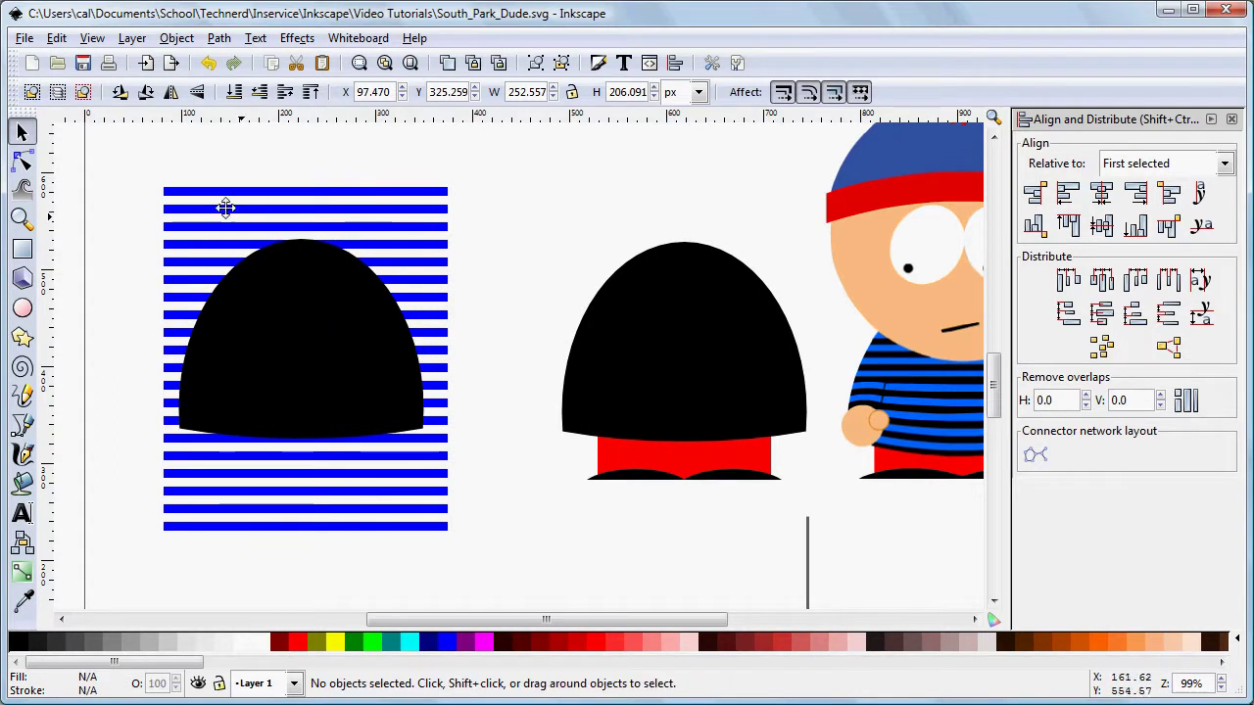
{"action": "left_click_drag", "start_coordinate": [134, 162], "coordinate": [497, 579]}
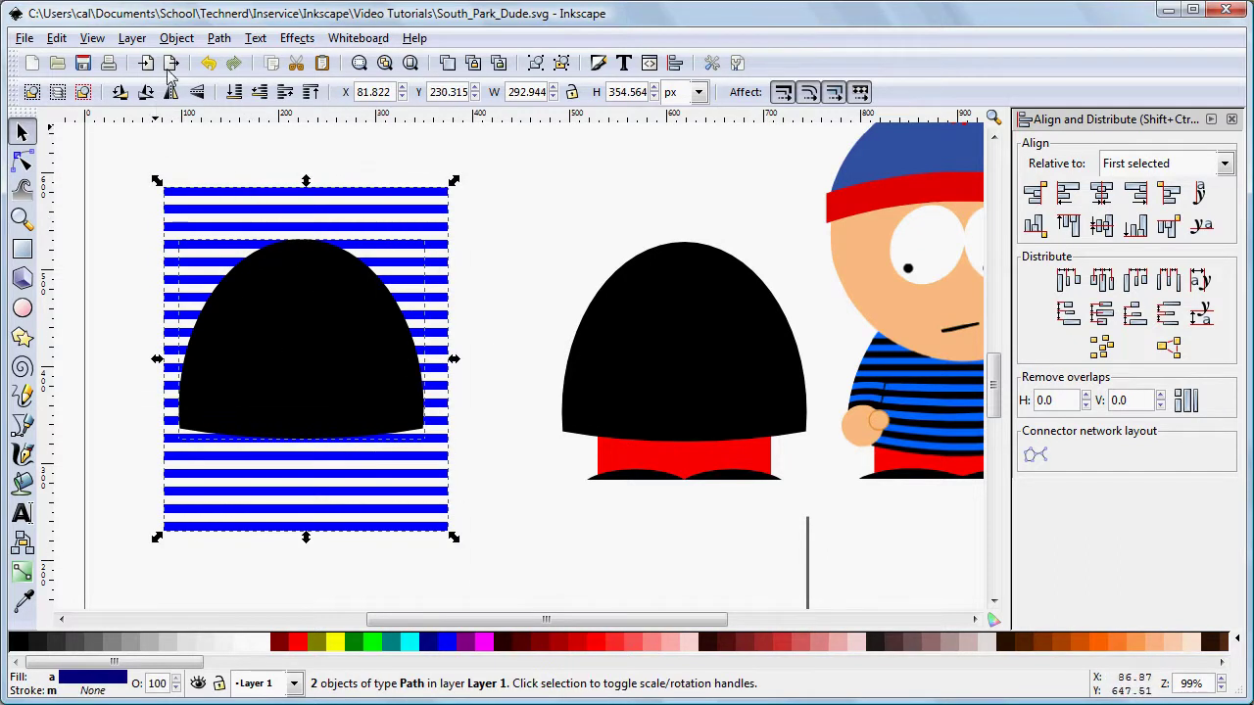
{"action": "left_click", "coordinate": [180, 41]}
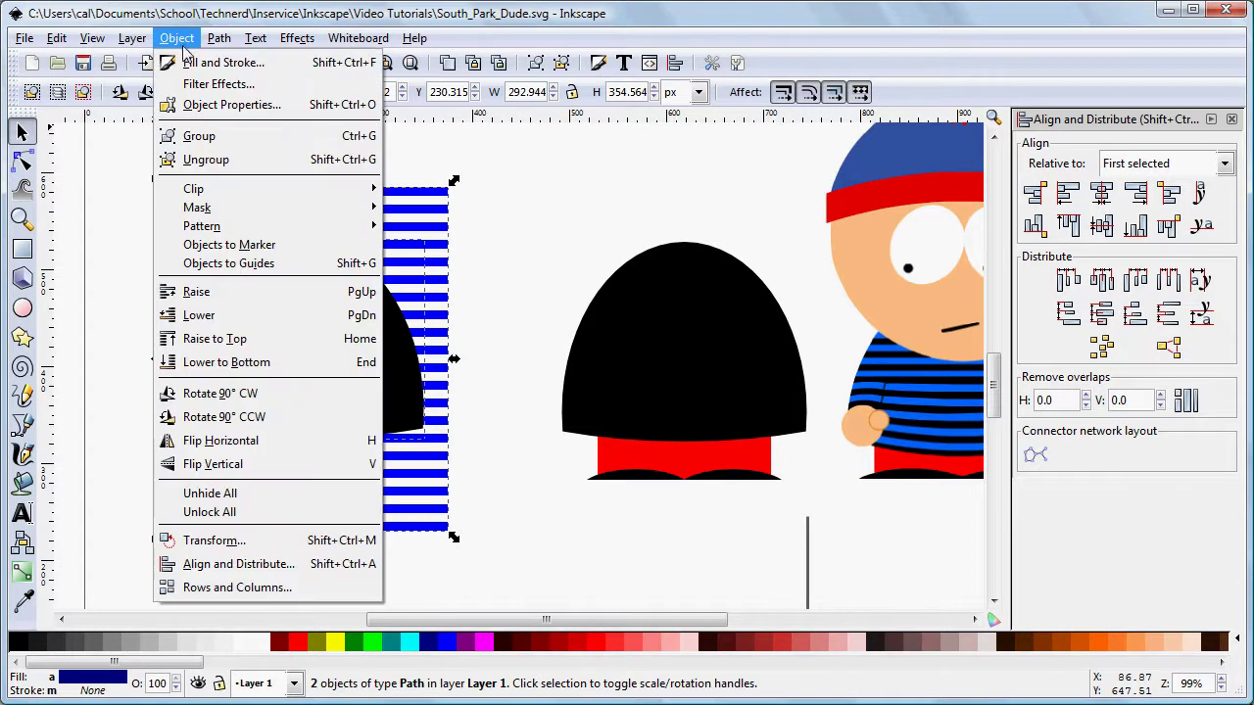
{"action": "mouse_move", "coordinate": [260, 190]}
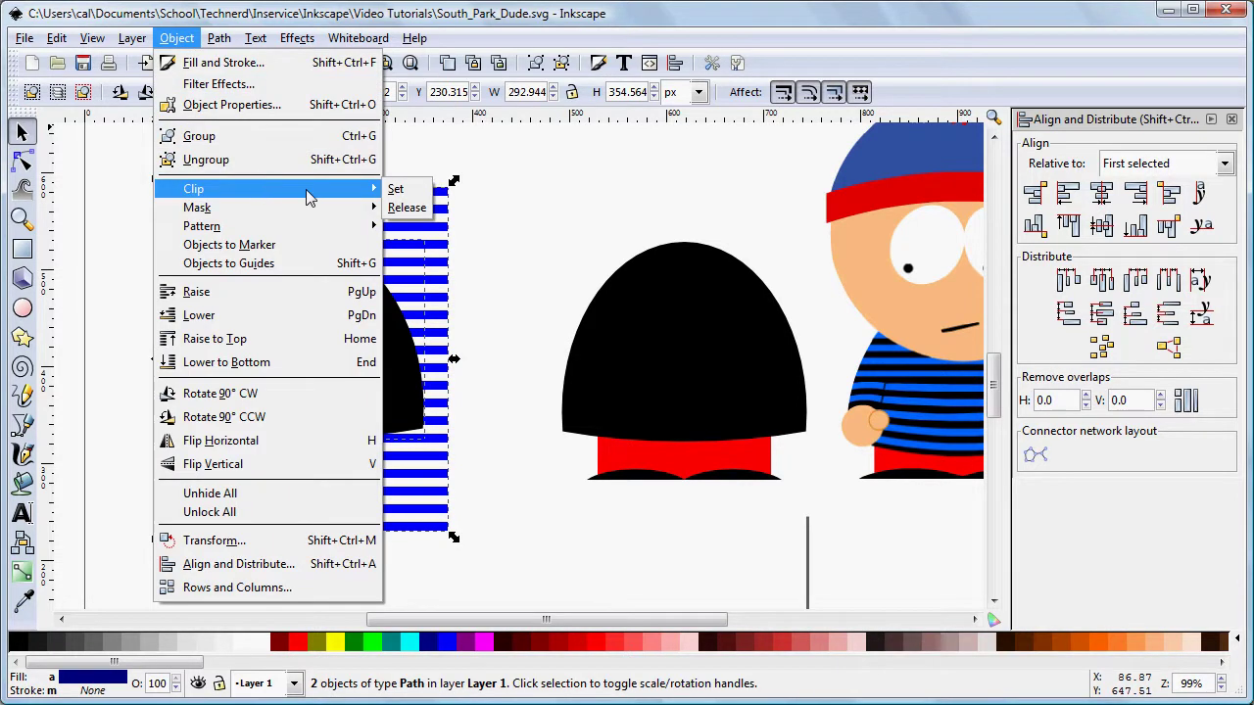
{"action": "left_click", "coordinate": [395, 196]}
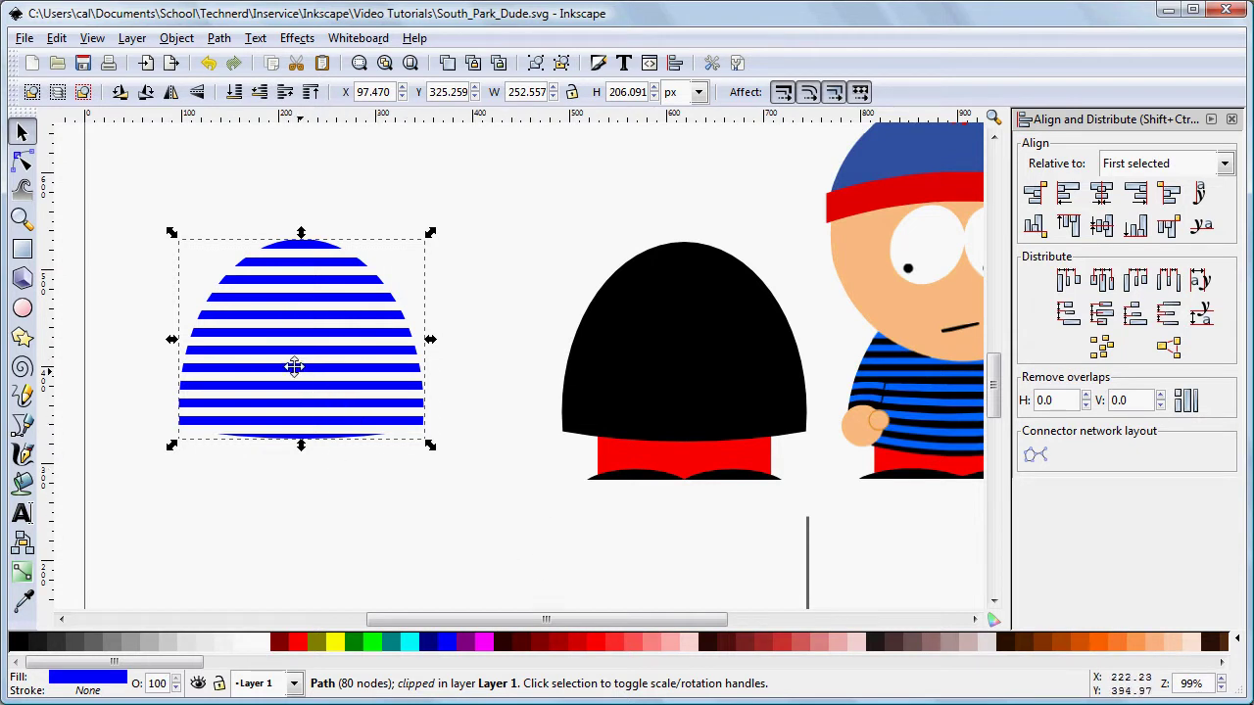
Step: Move the striped dome onto the black body and centre it horizontally and vertically
{"action": "left_click_drag", "start_coordinate": [294, 363], "coordinate": [672, 369]}
{"action": "left_click_drag", "start_coordinate": [464, 186], "coordinate": [829, 468]}
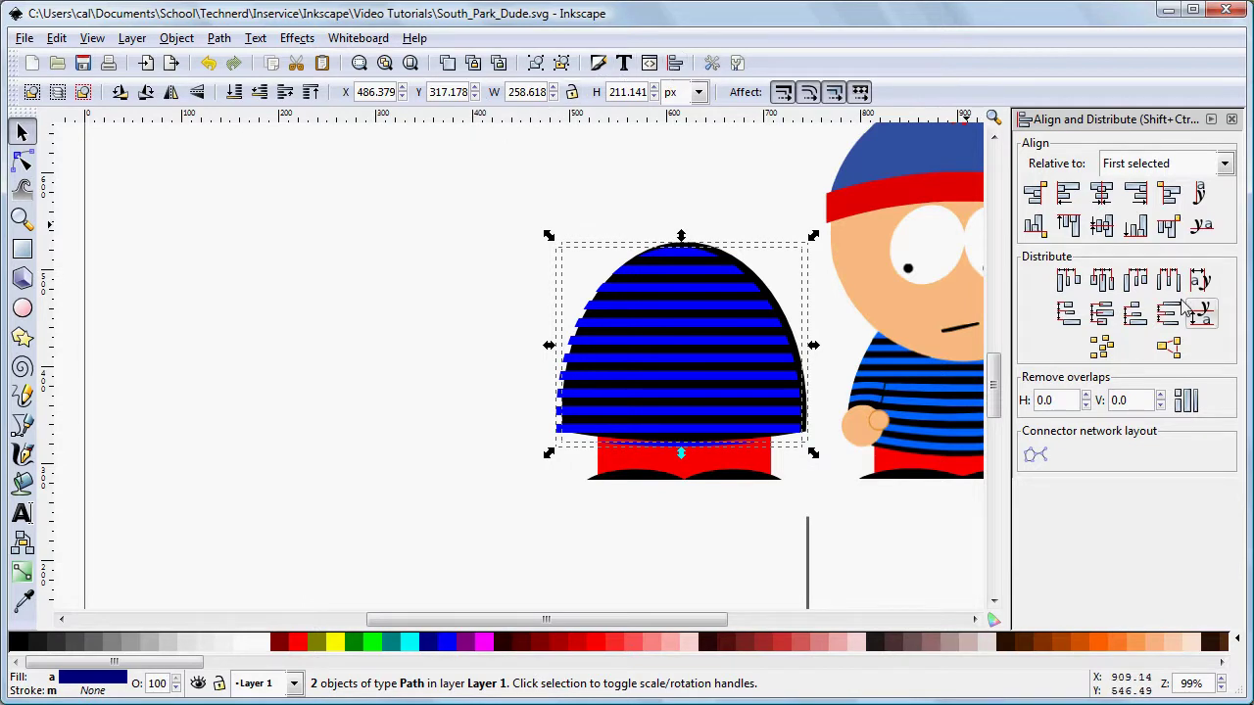
{"action": "left_click", "coordinate": [1104, 195]}
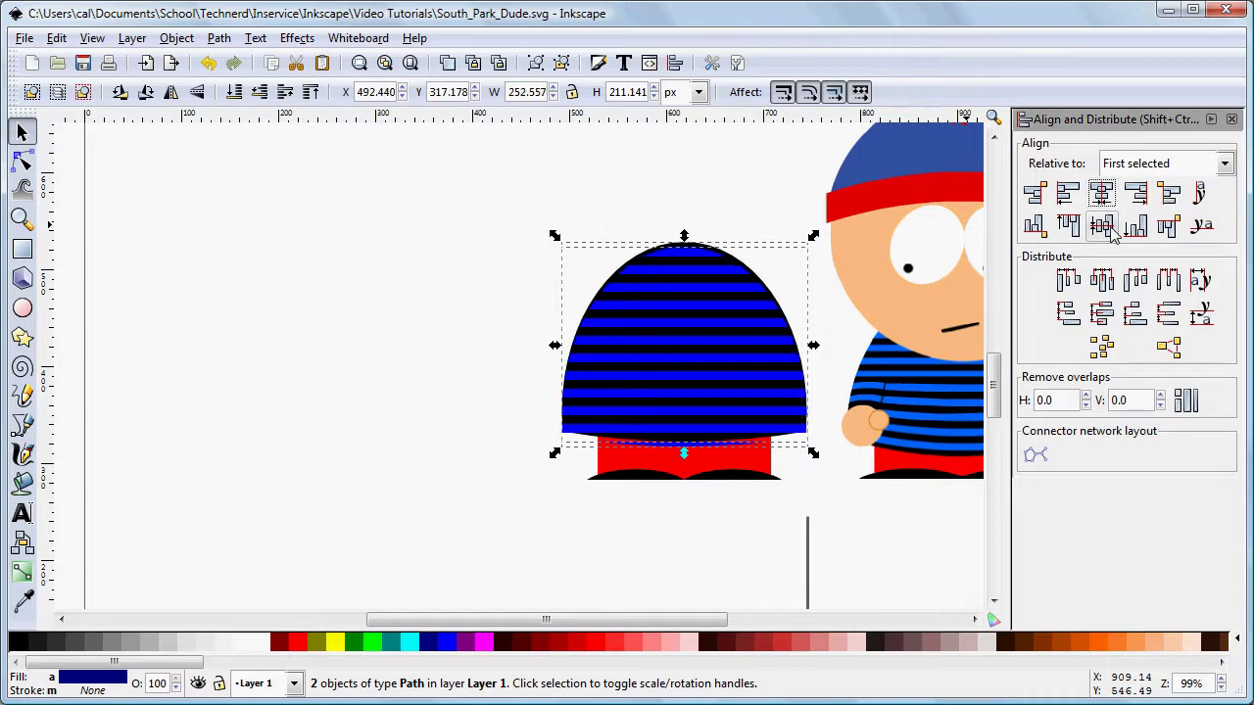
{"action": "left_click", "coordinate": [1110, 229]}
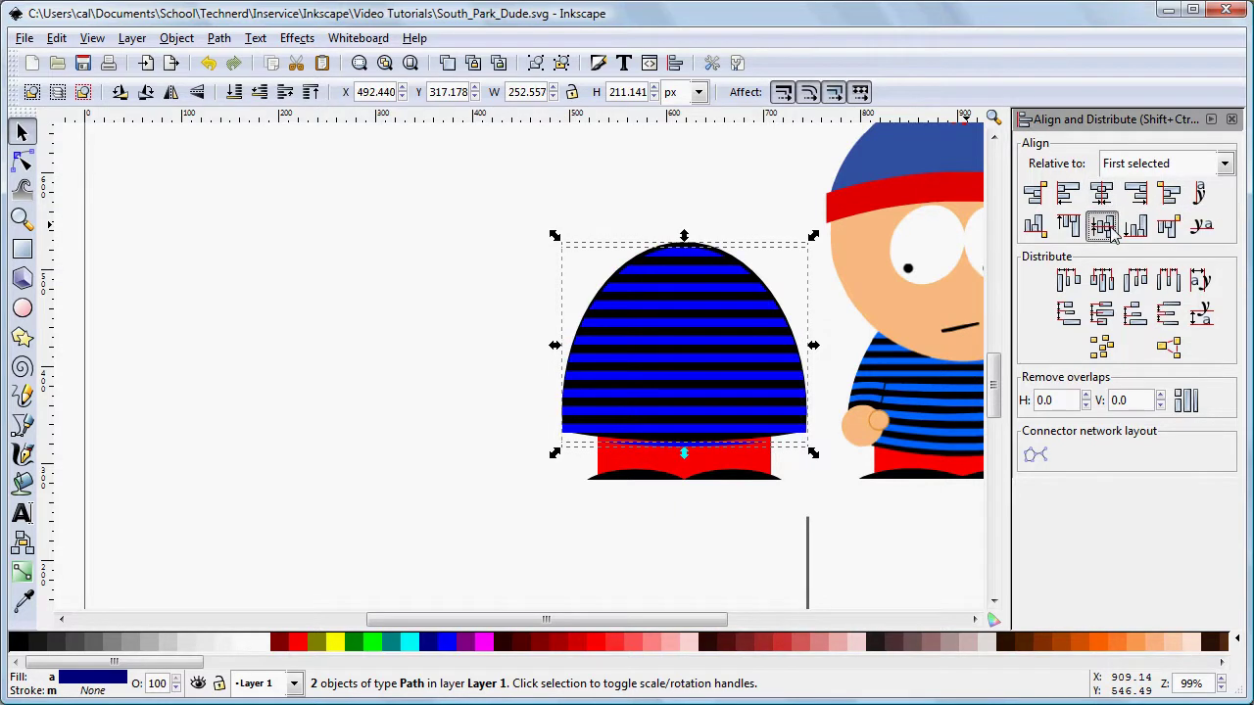
{"action": "left_click", "coordinate": [688, 174]}
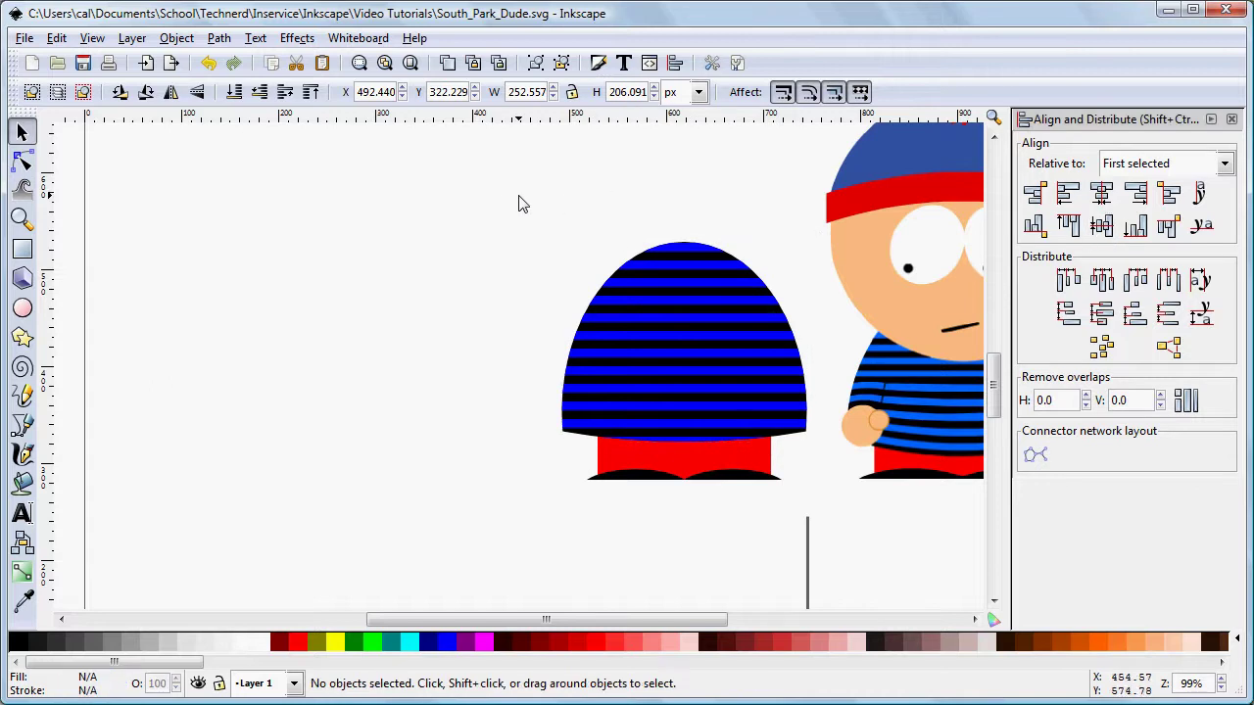
Step: Group the striped dome and black body into one shirt object
{"action": "left_click_drag", "start_coordinate": [501, 191], "coordinate": [820, 464]}
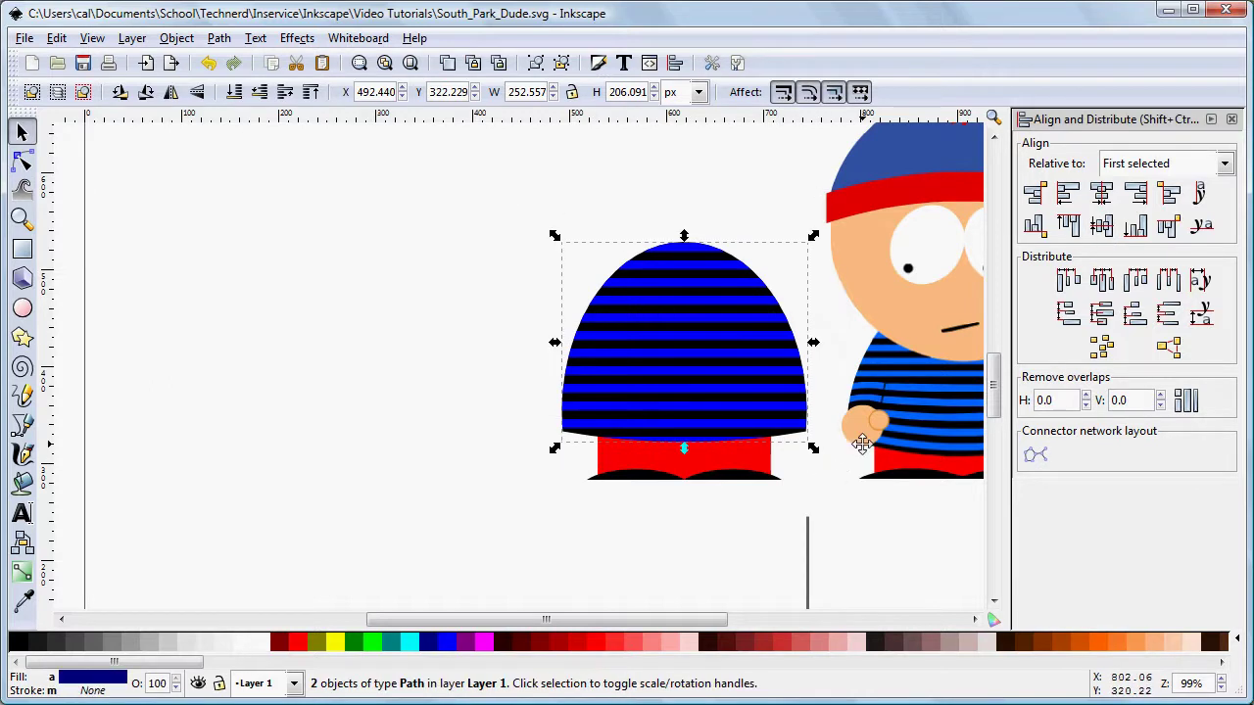
{"action": "key", "text": "ctrl"}
{"action": "key", "text": "ctrl+g"}
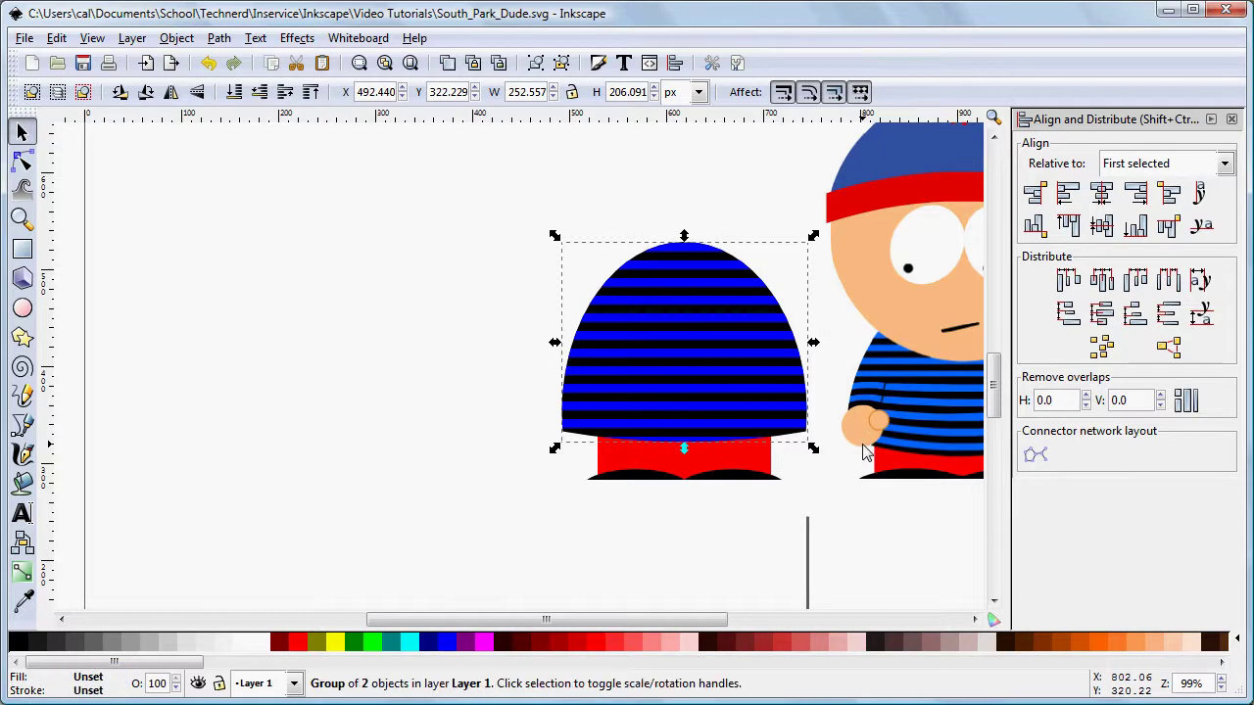
{"action": "left_click", "coordinate": [938, 623]}
Step: Move the shirt group about 16 px onto the red pants, then deselect it
{"action": "left_click_drag", "start_coordinate": [726, 627], "coordinate": [545, 632]}
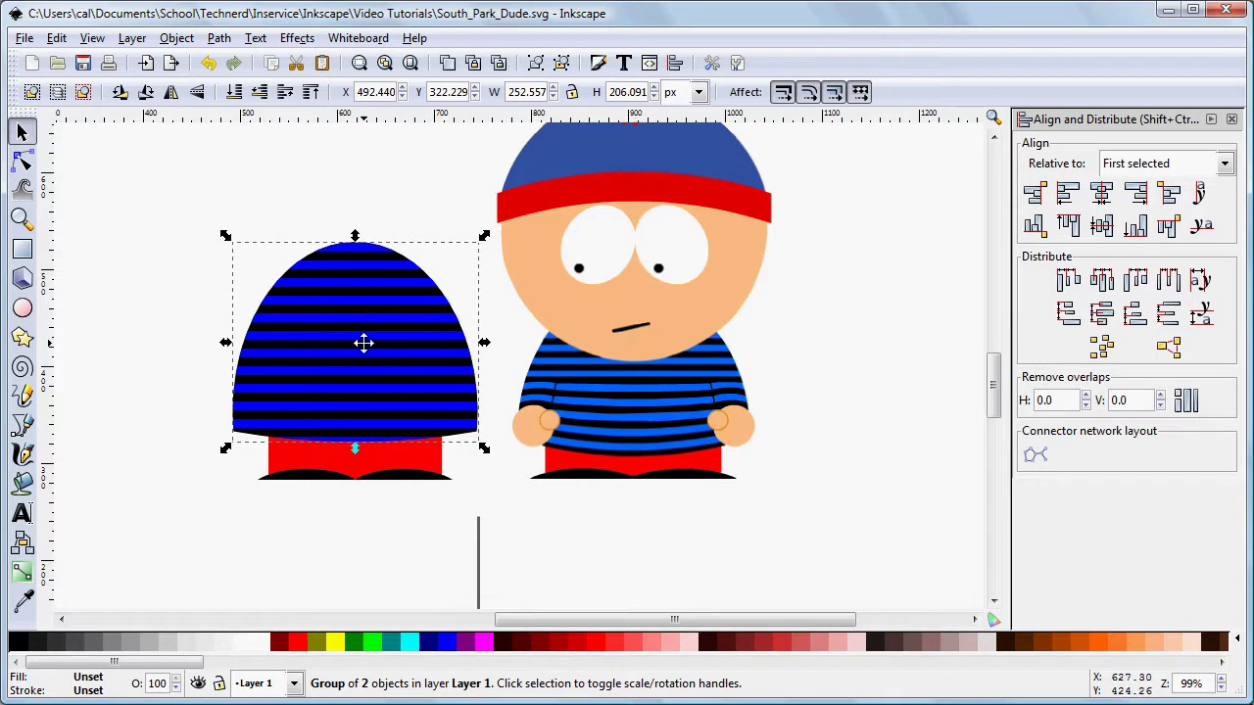
{"action": "left_click_drag", "start_coordinate": [363, 342], "coordinate": [364, 362]}
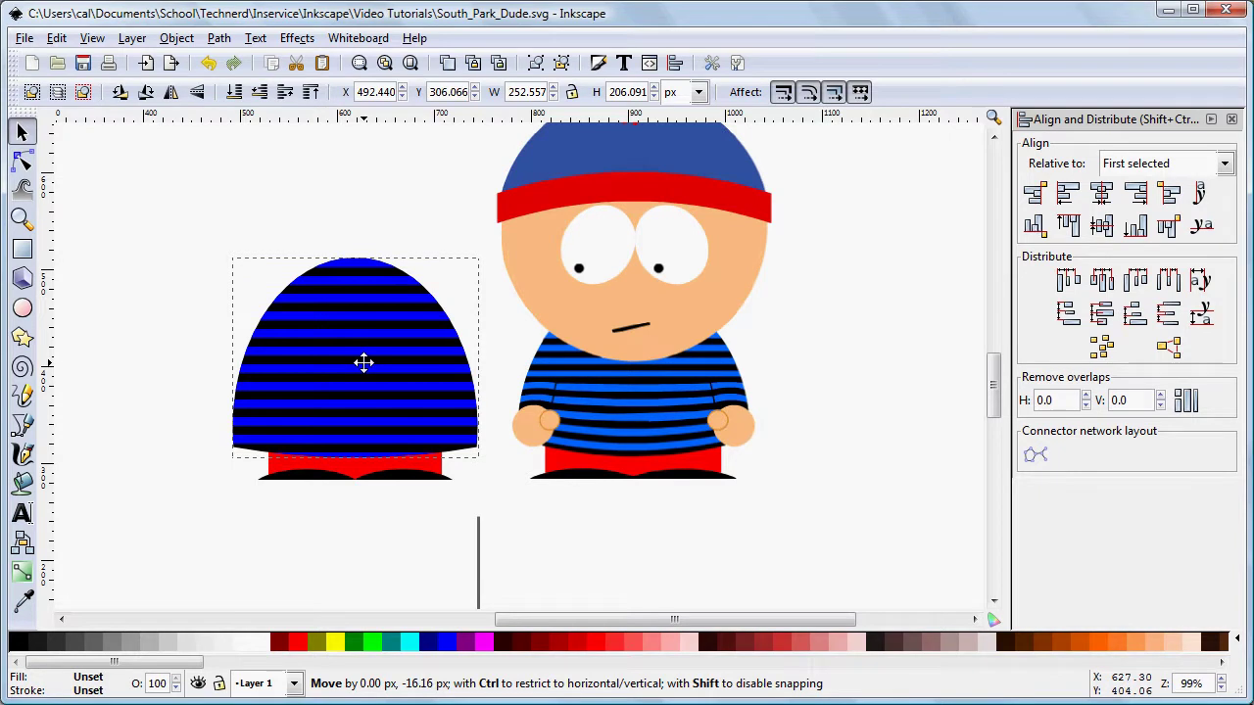
{"action": "left_click_drag", "start_coordinate": [364, 363], "coordinate": [364, 362]}
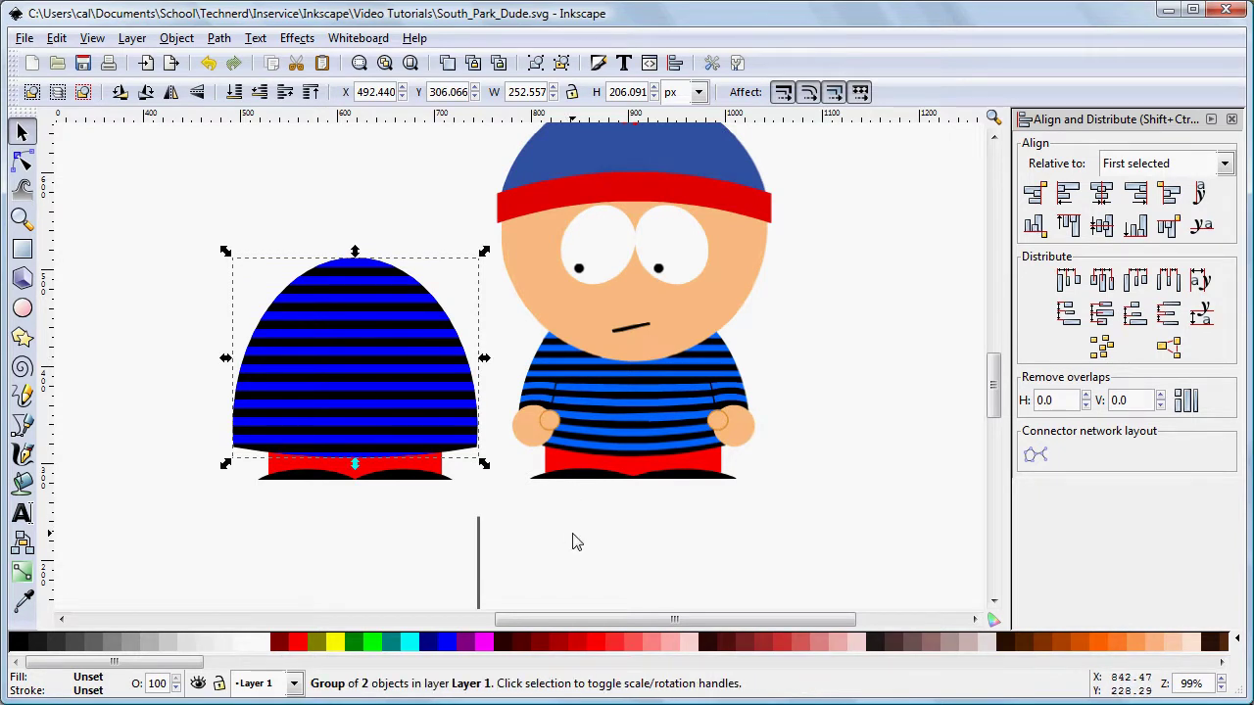
{"action": "left_click", "coordinate": [576, 542]}
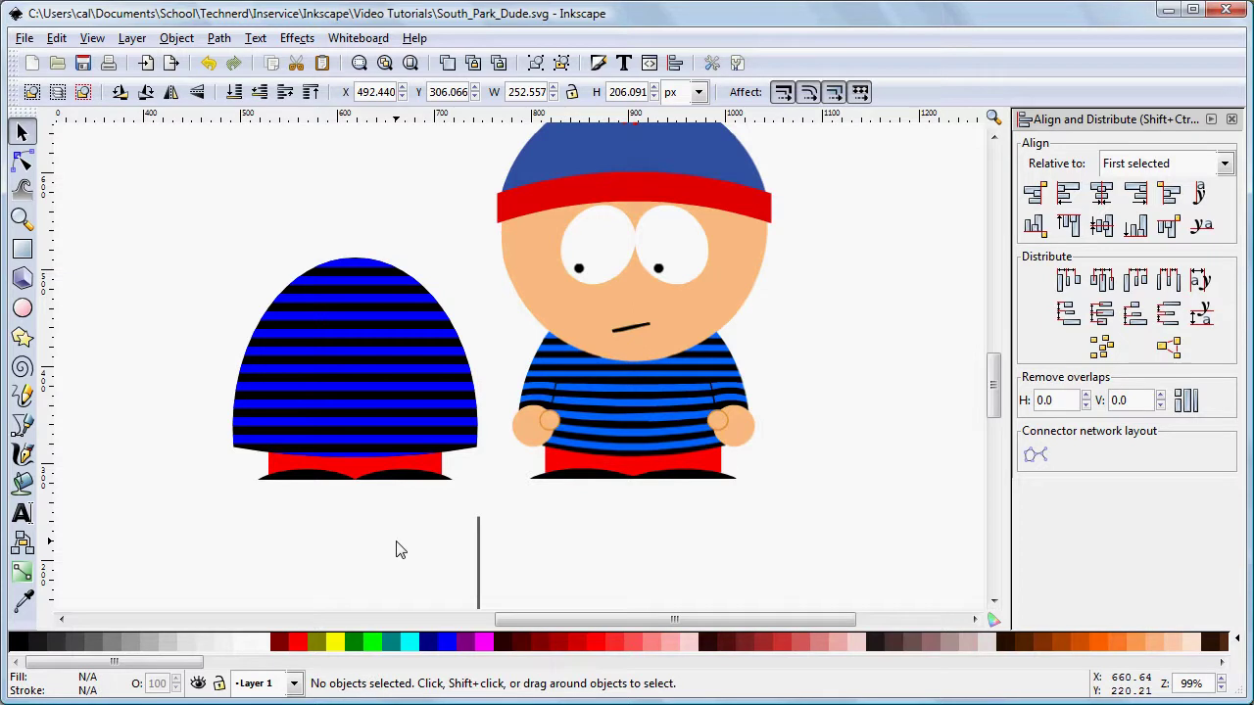
Step: Draw a black circle about 290 px across and place it above the striped shirt as the head
{"action": "left_click", "coordinate": [22, 309]}
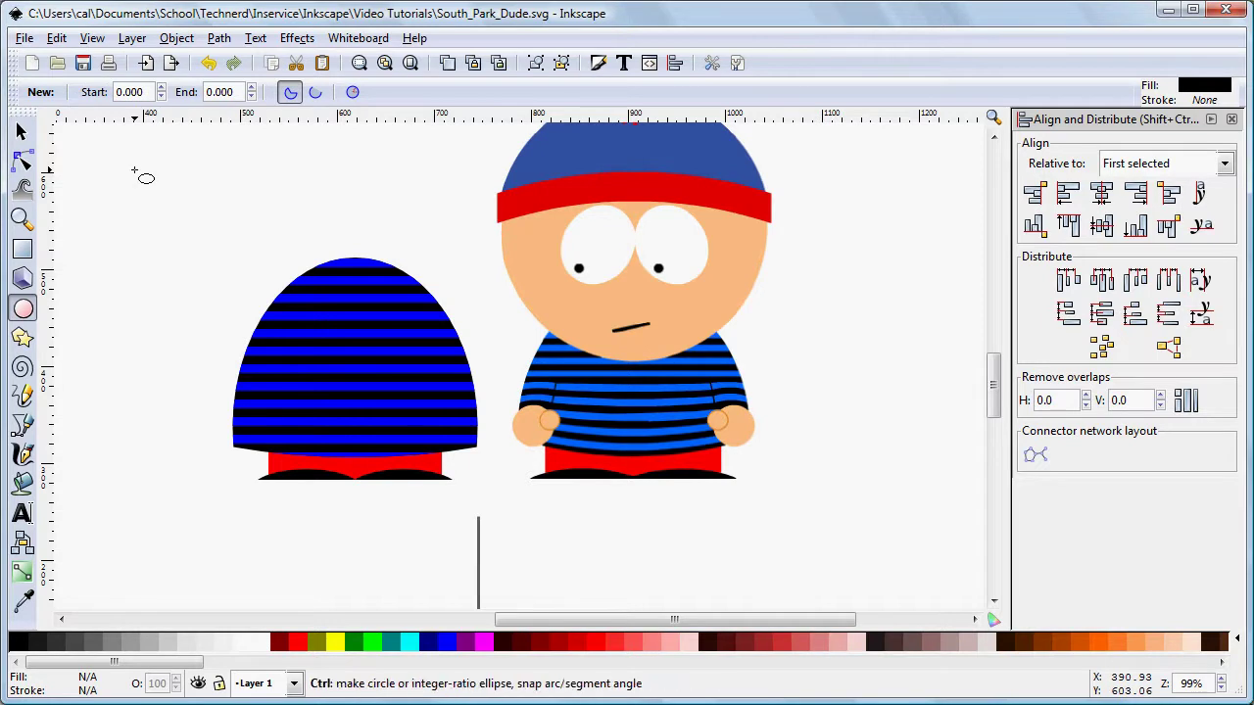
{"action": "left_click_drag", "start_coordinate": [134, 170], "coordinate": [455, 453]}
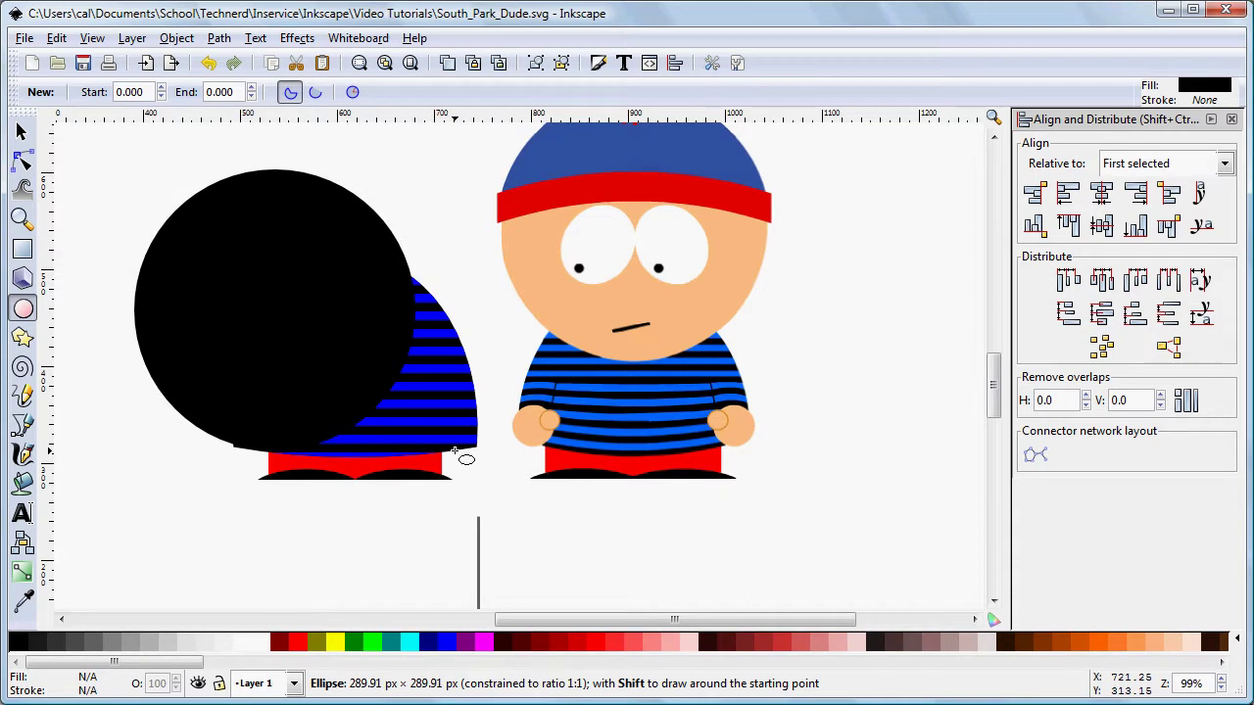
{"action": "left_click_drag", "start_coordinate": [455, 453], "coordinate": [456, 454]}
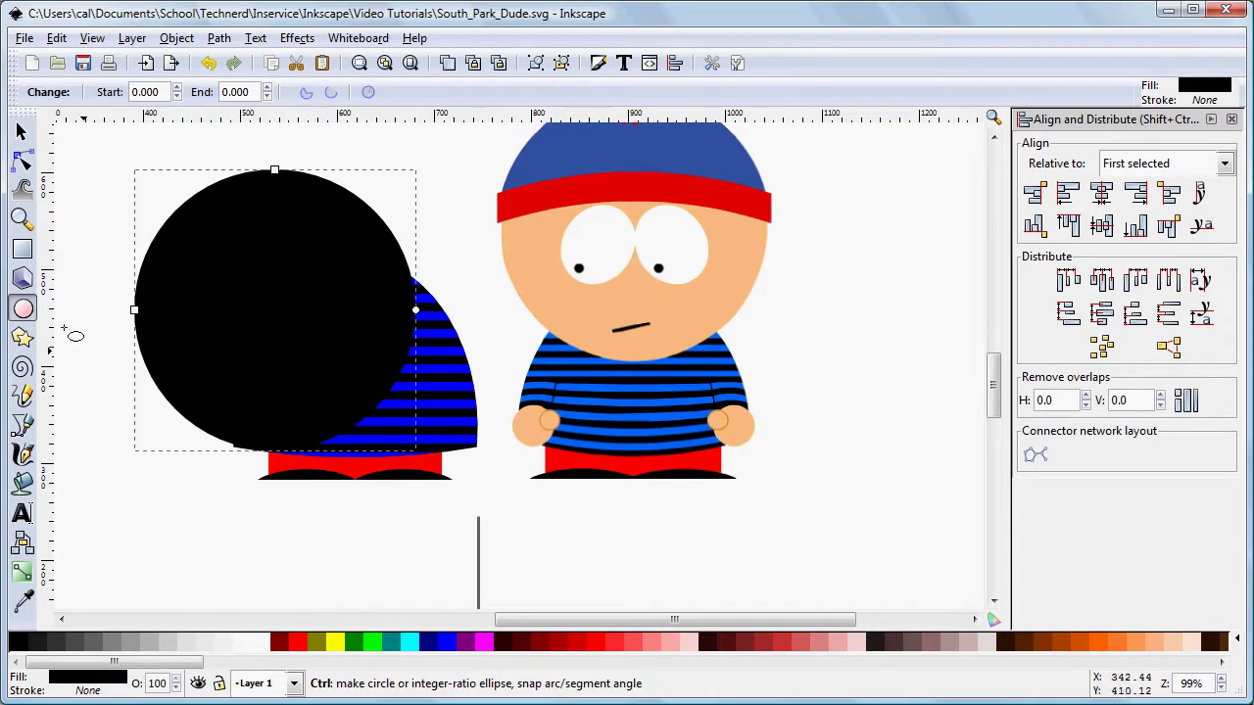
{"action": "left_click", "coordinate": [22, 132]}
{"action": "left_click_drag", "start_coordinate": [332, 328], "coordinate": [412, 248]}
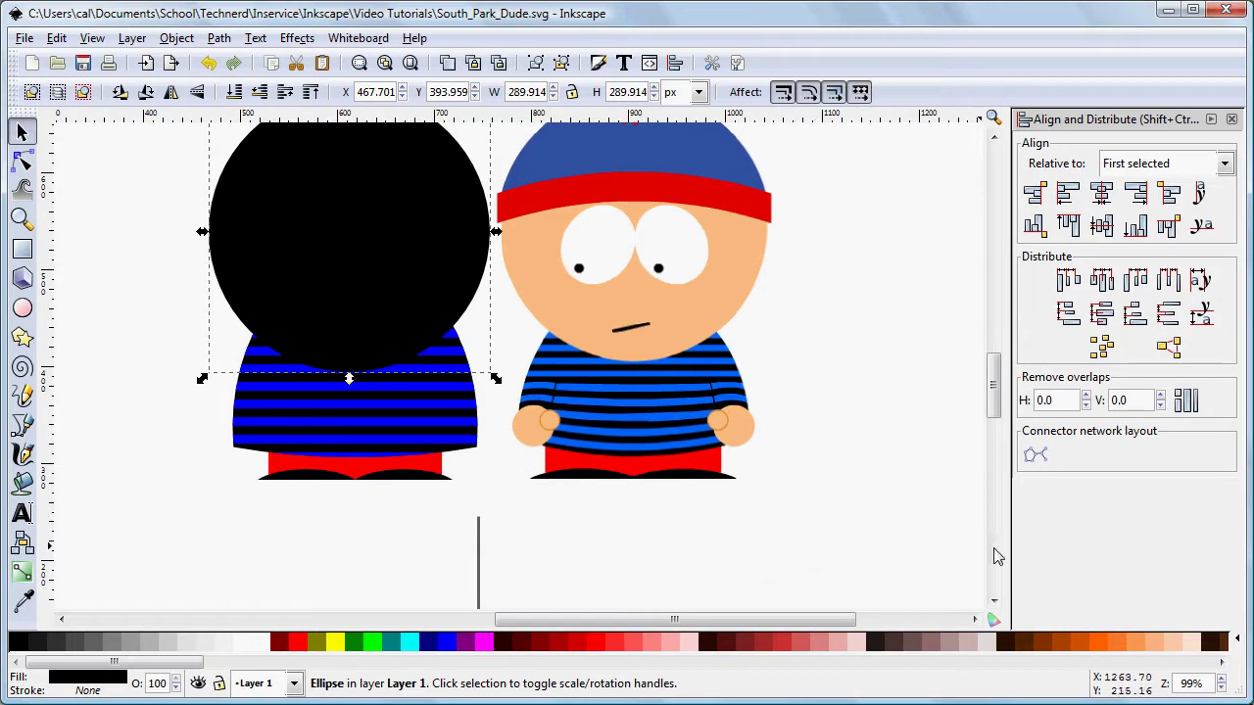
Step: Fill the head circle with a flesh-toned orange, settling on f3a25aff in Fill and Stroke
{"action": "left_click", "coordinate": [1160, 647]}
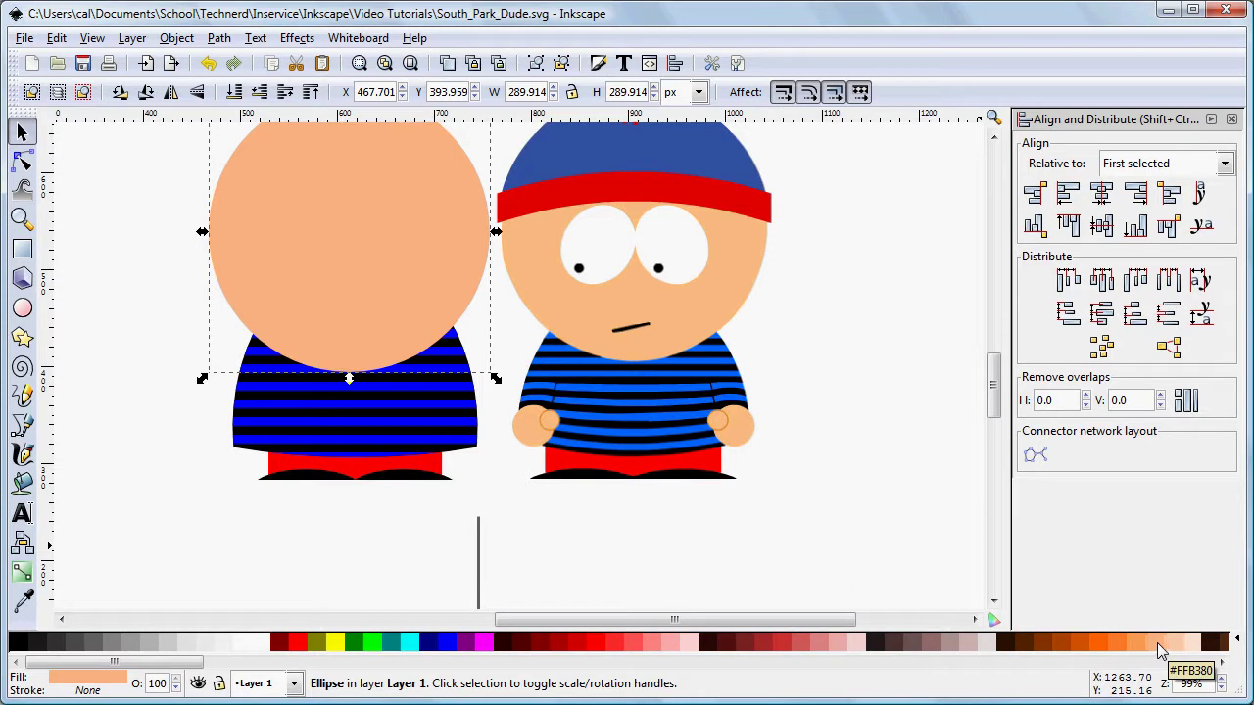
{"action": "left_click", "coordinate": [1175, 648]}
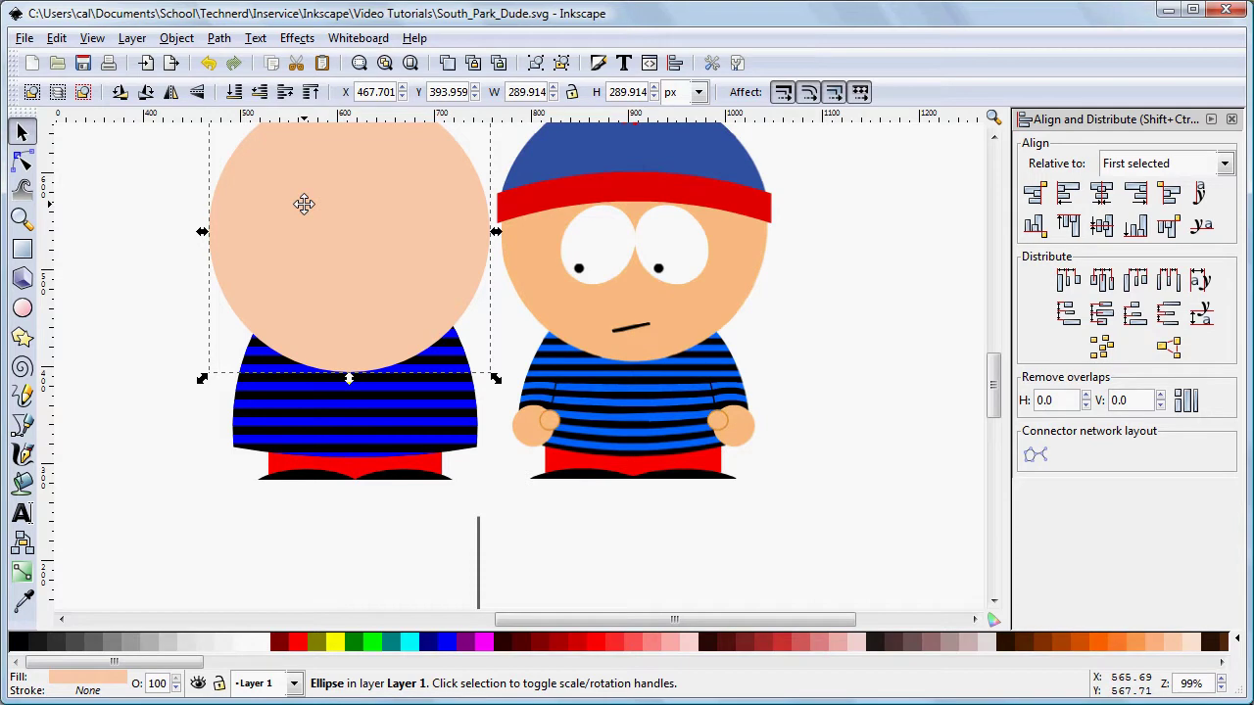
{"action": "key", "text": "ctrl+shift+f"}
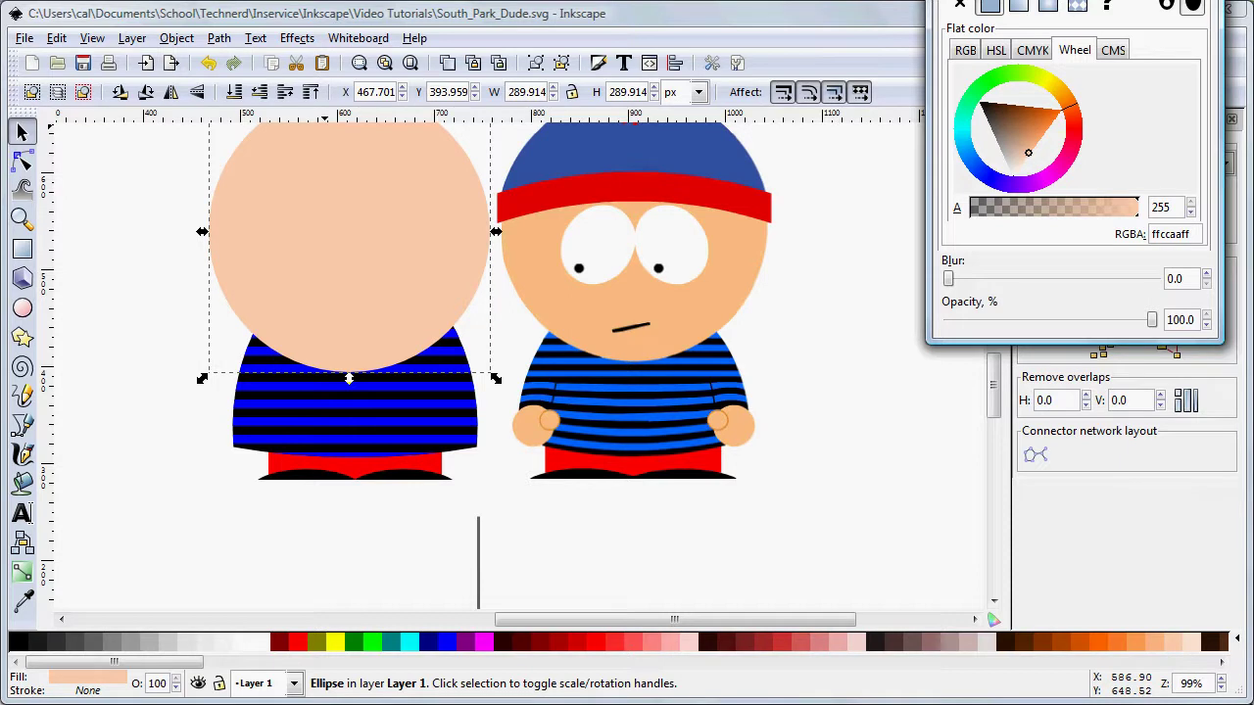
{"action": "mouse_move", "coordinate": [975, 0]}
{"action": "left_mouse_down"}
{"action": "mouse_move", "coordinate": [897, 0]}
{"action": "mouse_move", "coordinate": [730, 53]}
{"action": "left_mouse_up"}
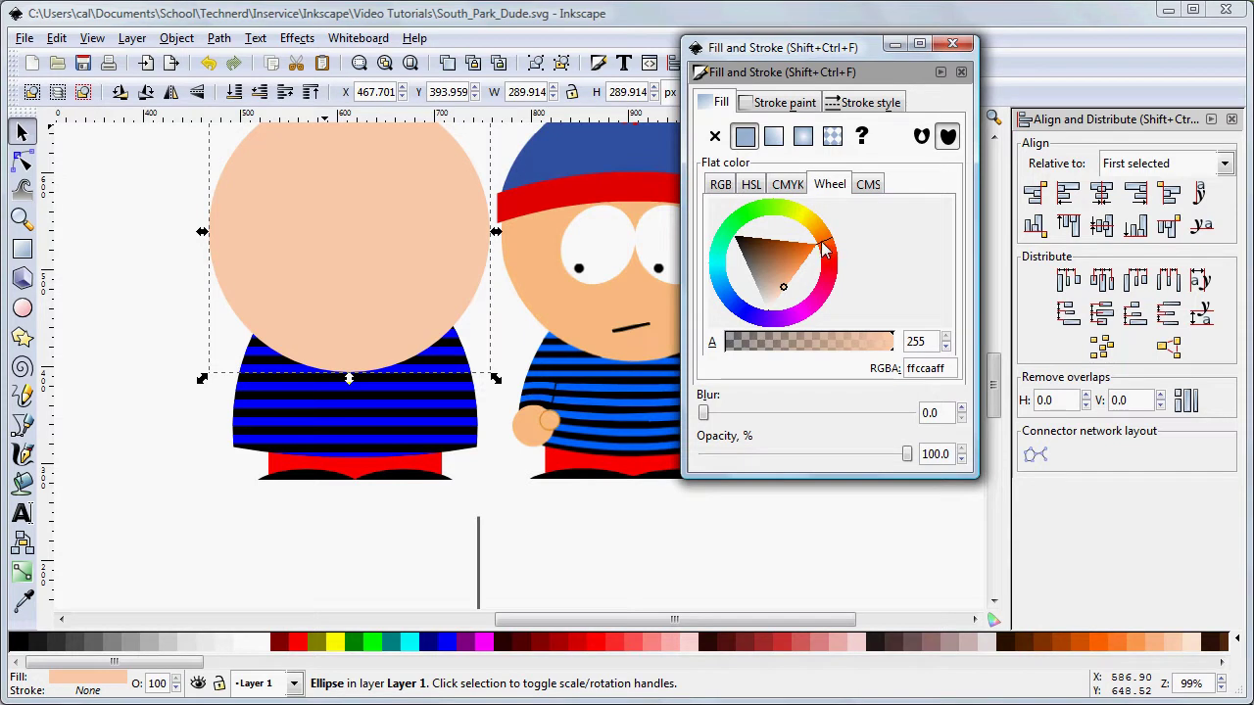
{"action": "left_click", "coordinate": [792, 269]}
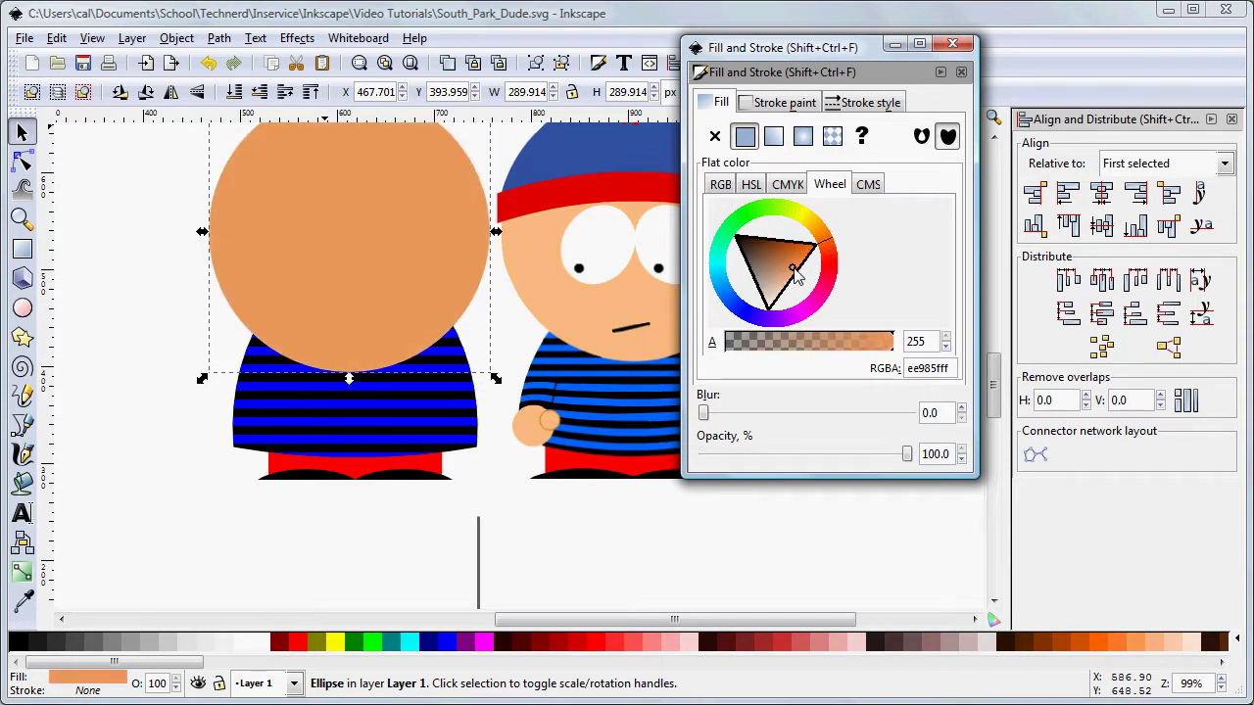
{"action": "left_click", "coordinate": [791, 280]}
{"action": "left_click", "coordinate": [784, 281]}
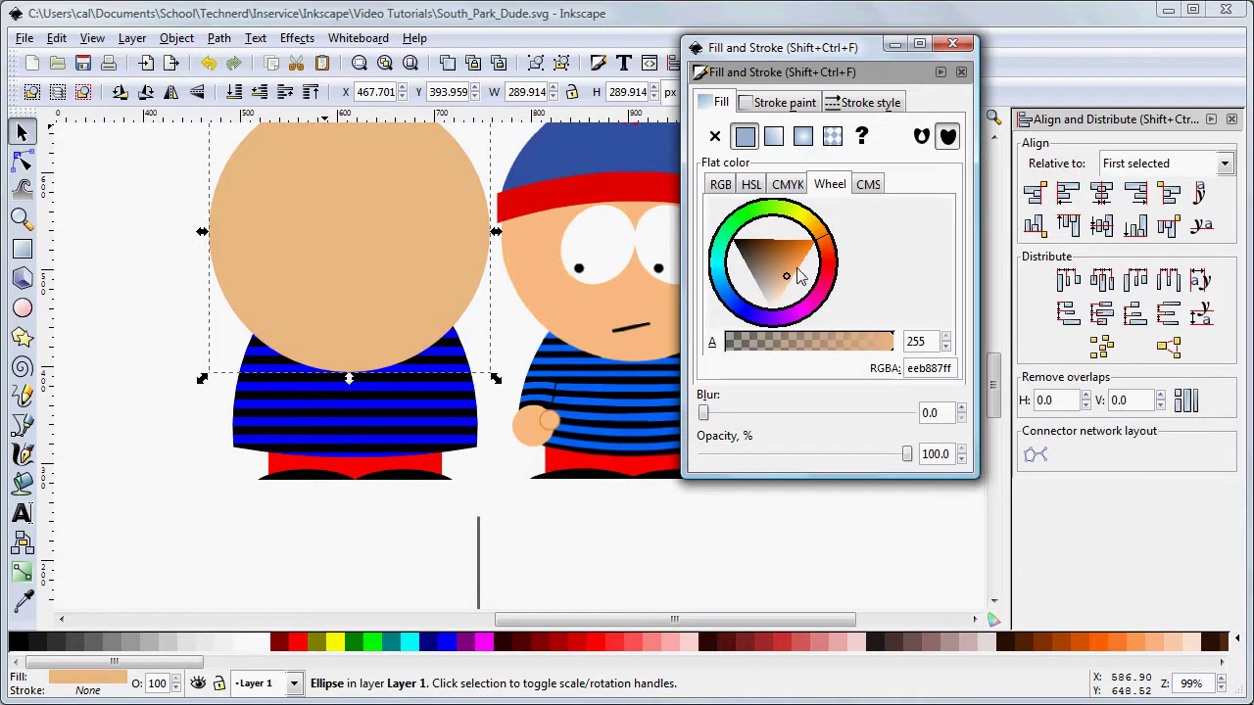
{"action": "left_click", "coordinate": [796, 270]}
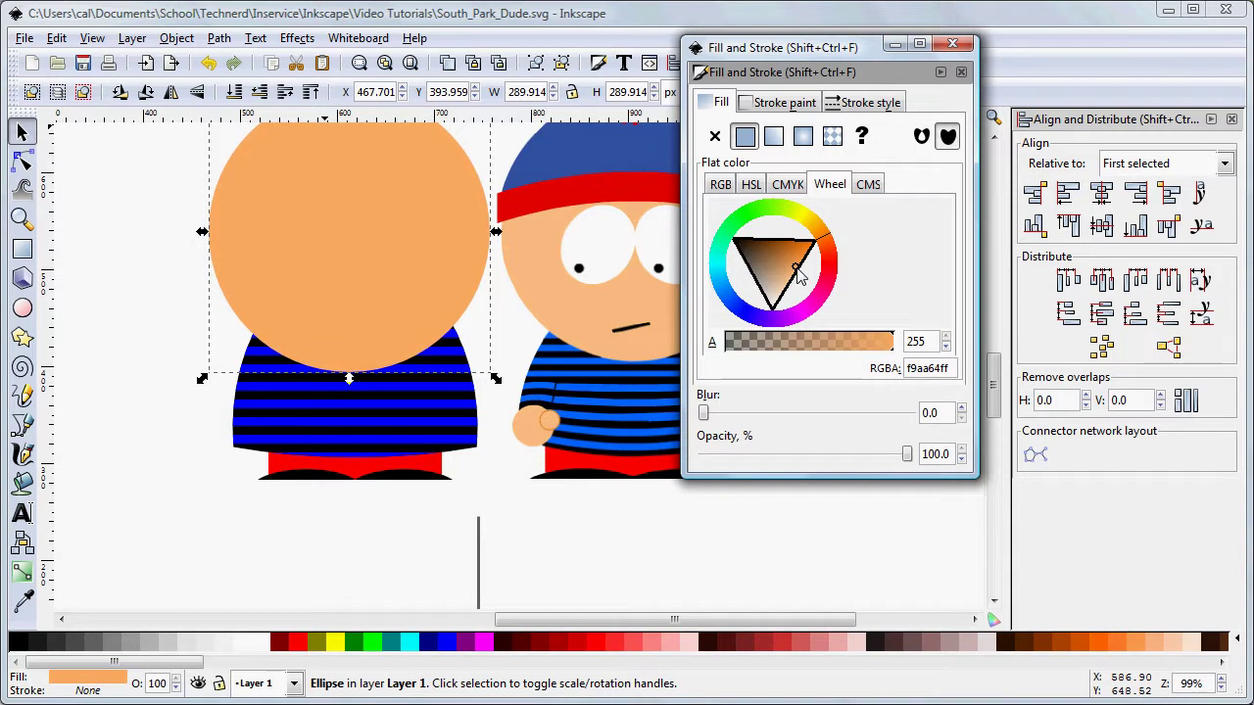
{"action": "left_click_drag", "start_coordinate": [793, 281], "coordinate": [786, 284]}
{"action": "left_click", "coordinate": [795, 265]}
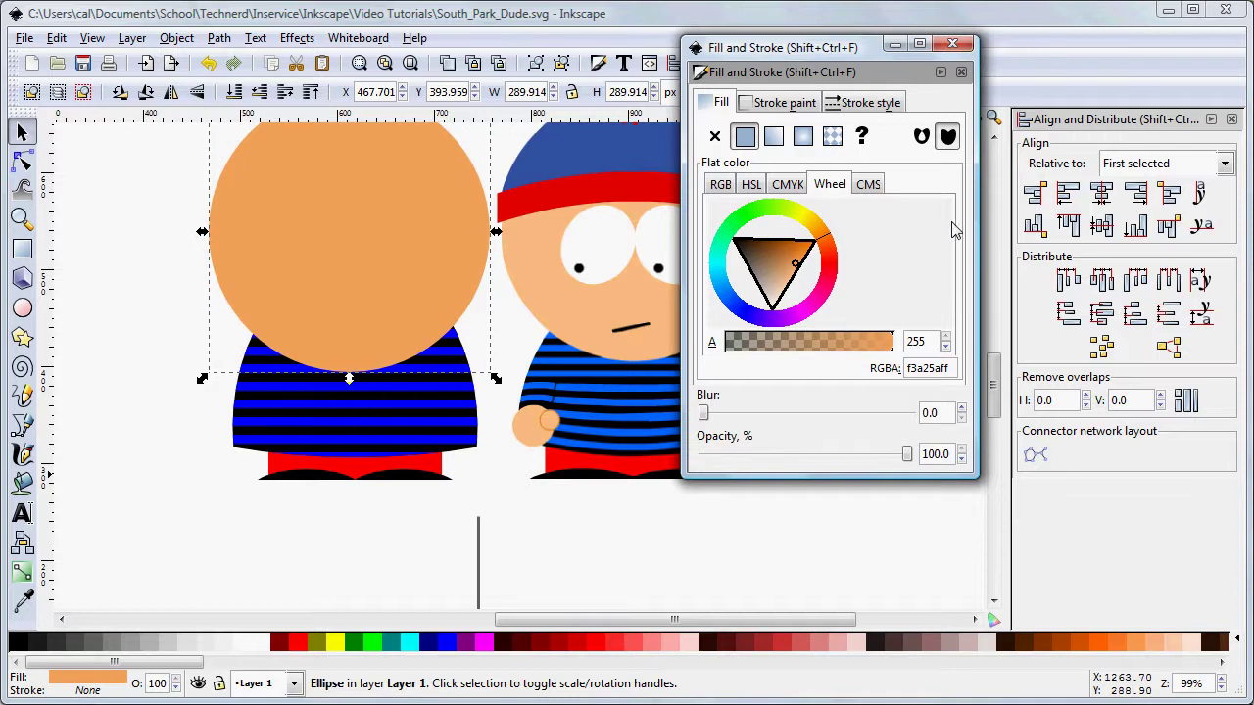
{"action": "left_click", "coordinate": [952, 43]}
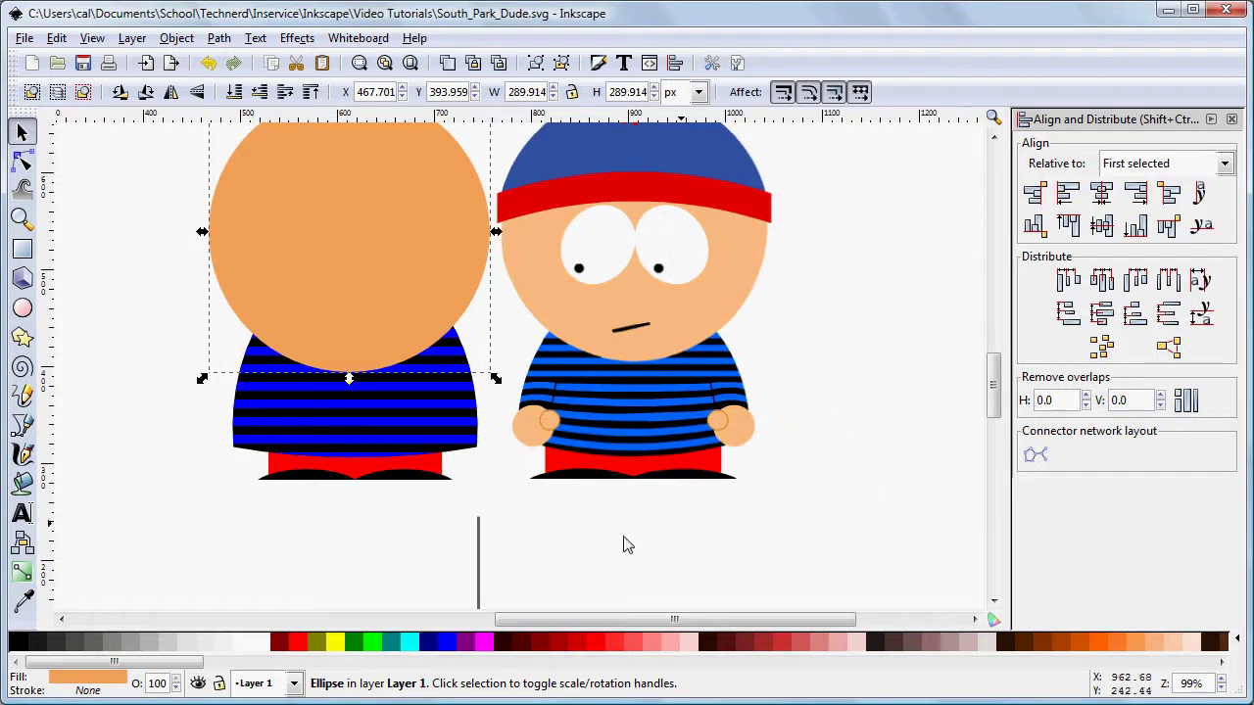
Step: Centre the left figure's head, shirt and pants on one vertical axis
{"action": "left_click", "coordinate": [424, 530]}
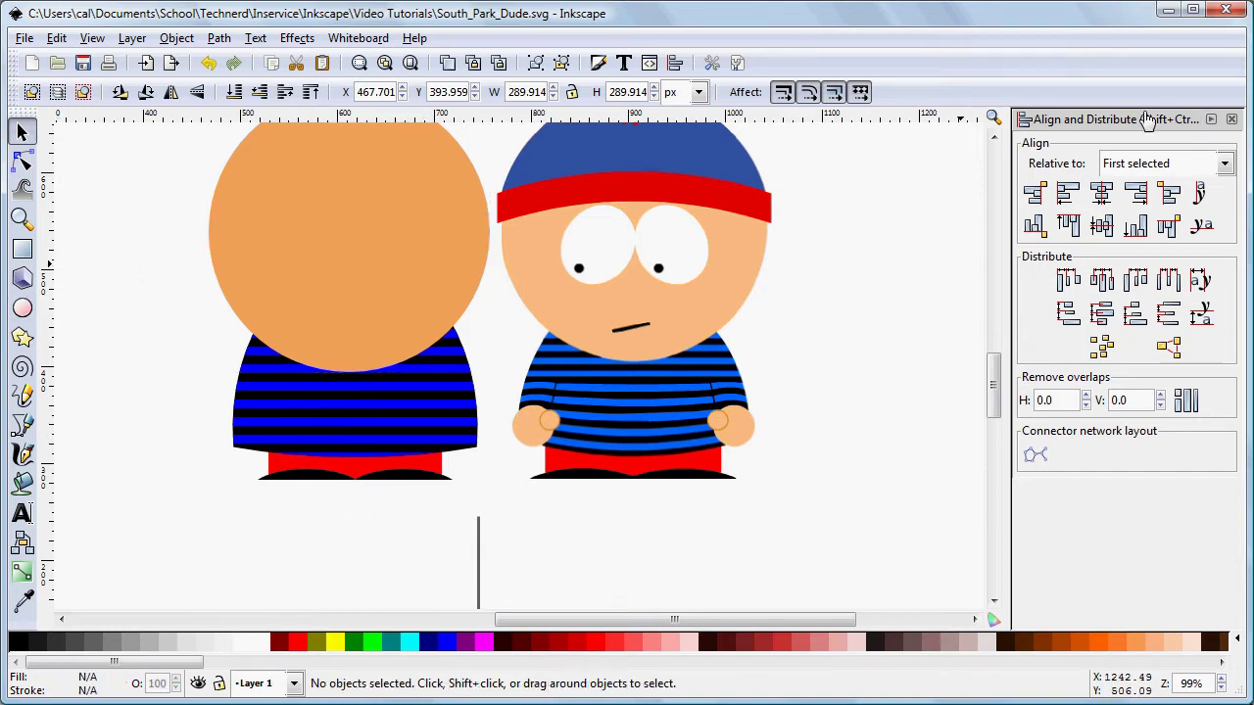
{"action": "scroll", "coordinate": [995, 145], "scroll_direction": "up", "scroll_amount": 3}
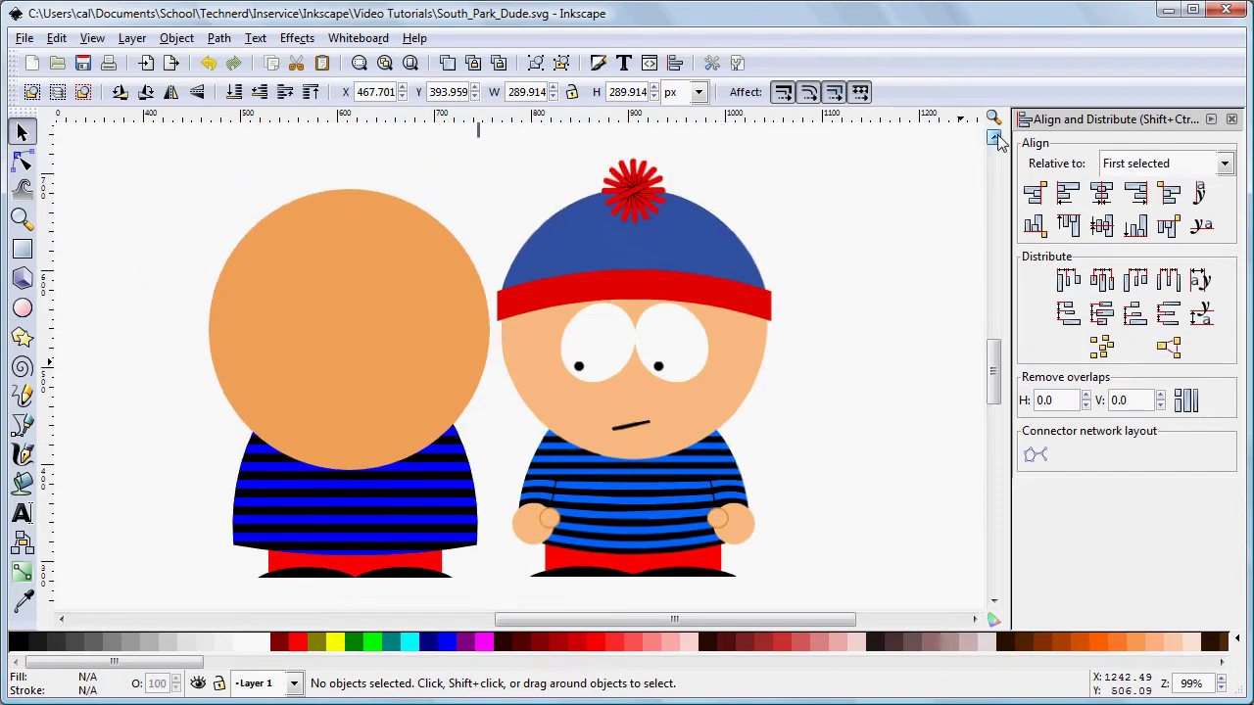
{"action": "mouse_move", "coordinate": [149, 173]}
{"action": "left_mouse_down"}
{"action": "mouse_move", "coordinate": [319, 452]}
{"action": "mouse_move", "coordinate": [427, 580]}
{"action": "mouse_move", "coordinate": [477, 615]}
{"action": "mouse_move", "coordinate": [560, 462]}
{"action": "mouse_move", "coordinate": [496, 488]}
{"action": "left_mouse_up"}
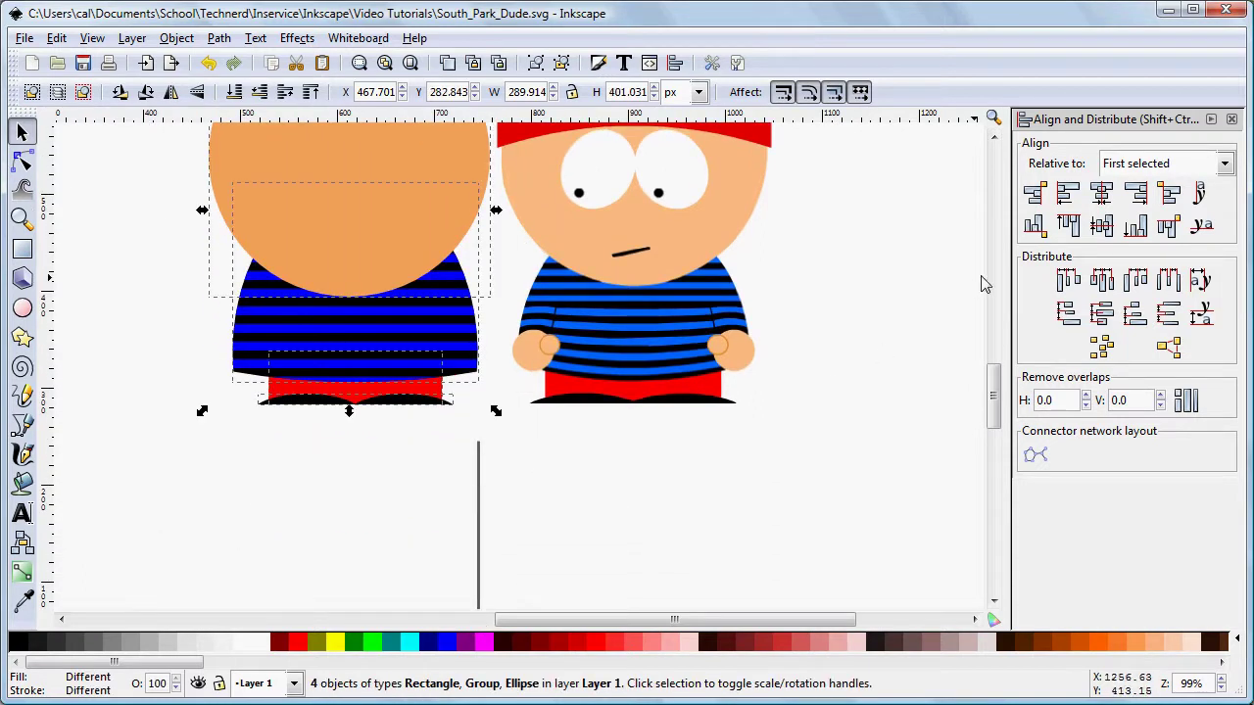
{"action": "left_click", "coordinate": [1105, 195]}
{"action": "left_click", "coordinate": [901, 280]}
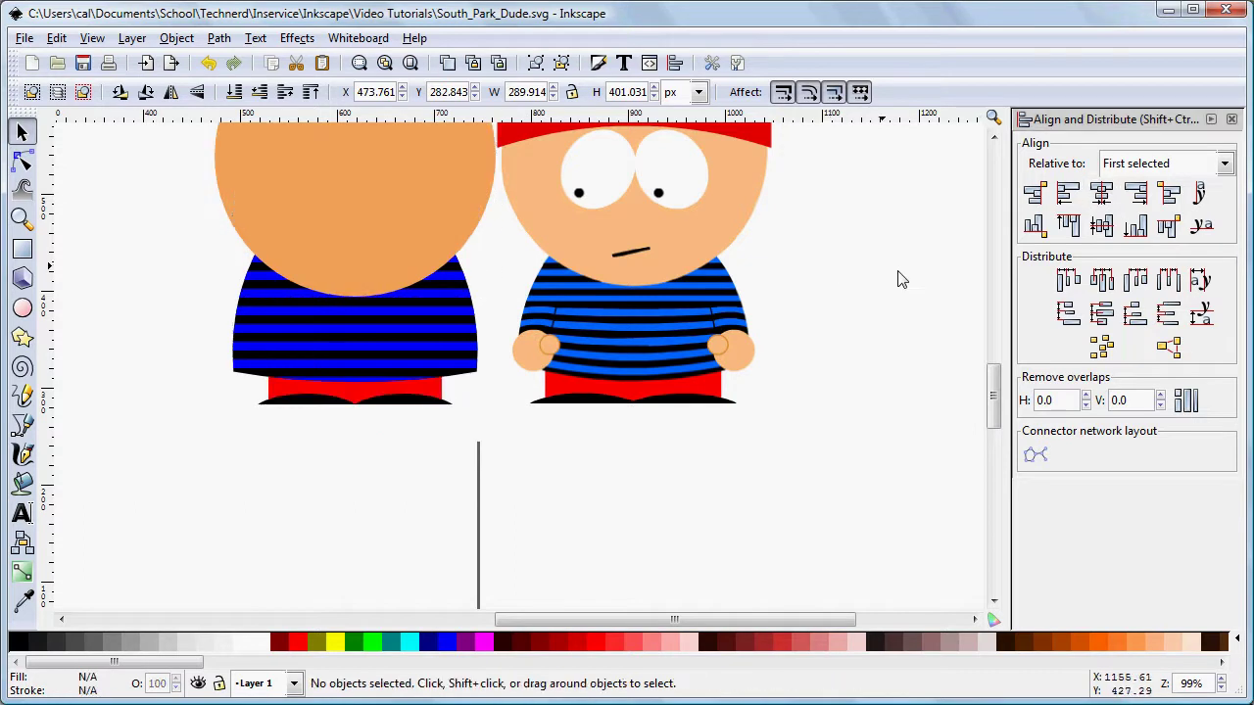
Step: Group the head, shirt, pants and shoes into a single 4-object figure
{"action": "scroll", "coordinate": [997, 145], "scroll_direction": "up", "scroll_amount": 3}
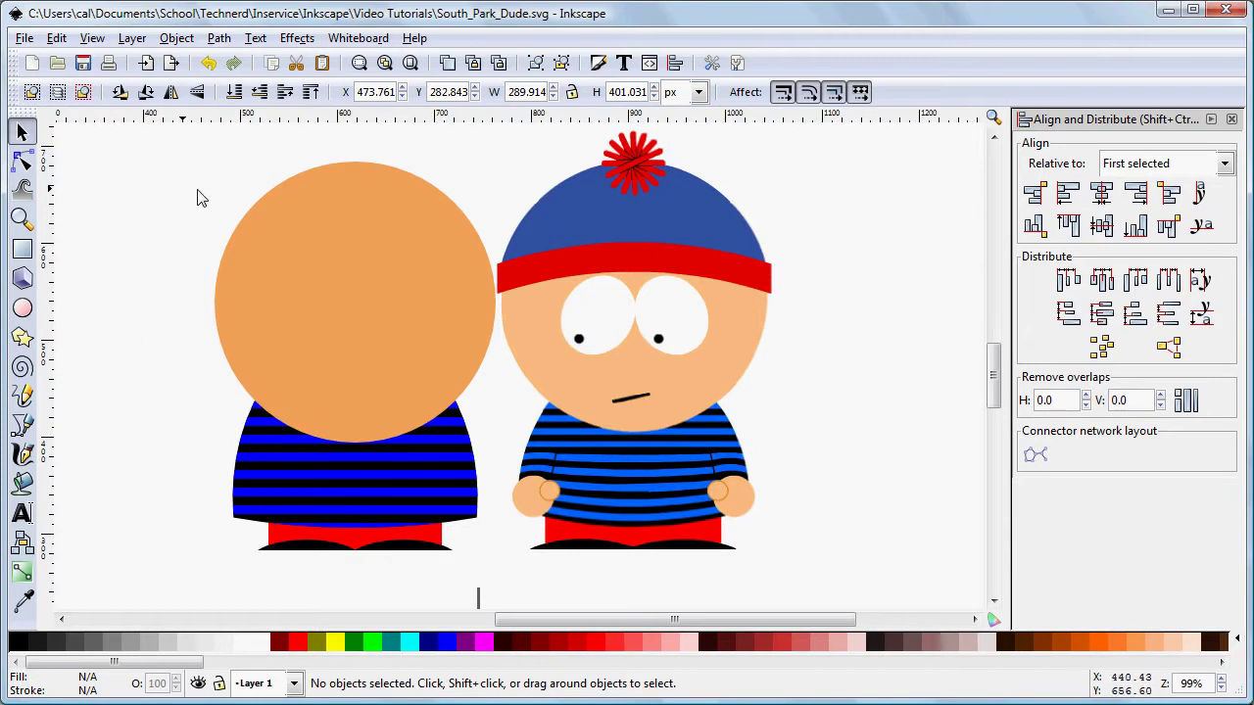
{"action": "left_click_drag", "start_coordinate": [160, 143], "coordinate": [509, 594]}
{"action": "key", "text": "ctrl"}
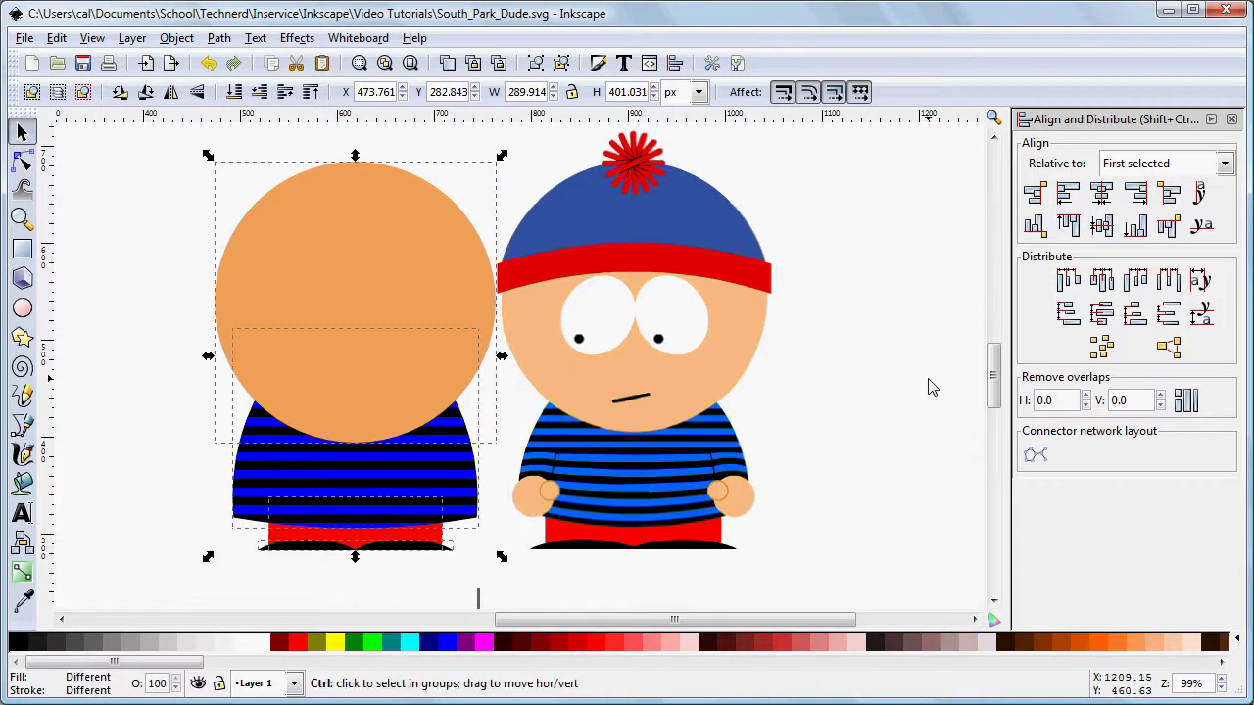
{"action": "key", "text": "ctrl+g"}
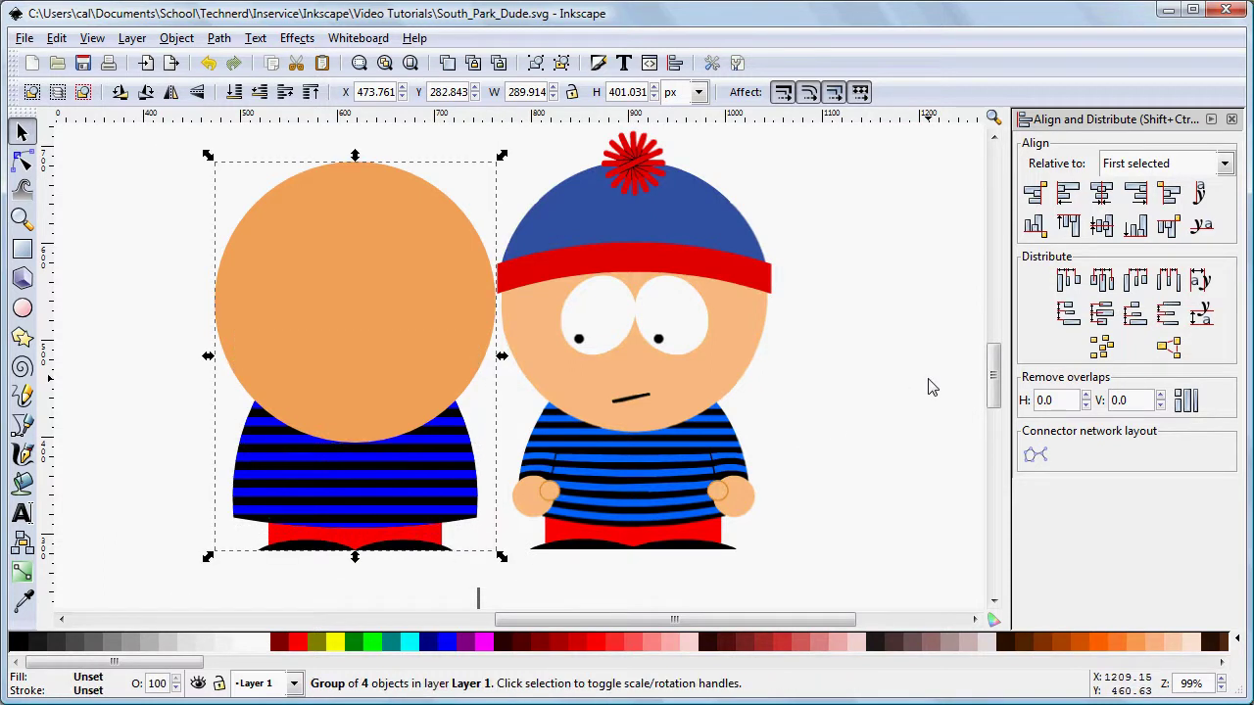
{"action": "left_click", "coordinate": [866, 297]}
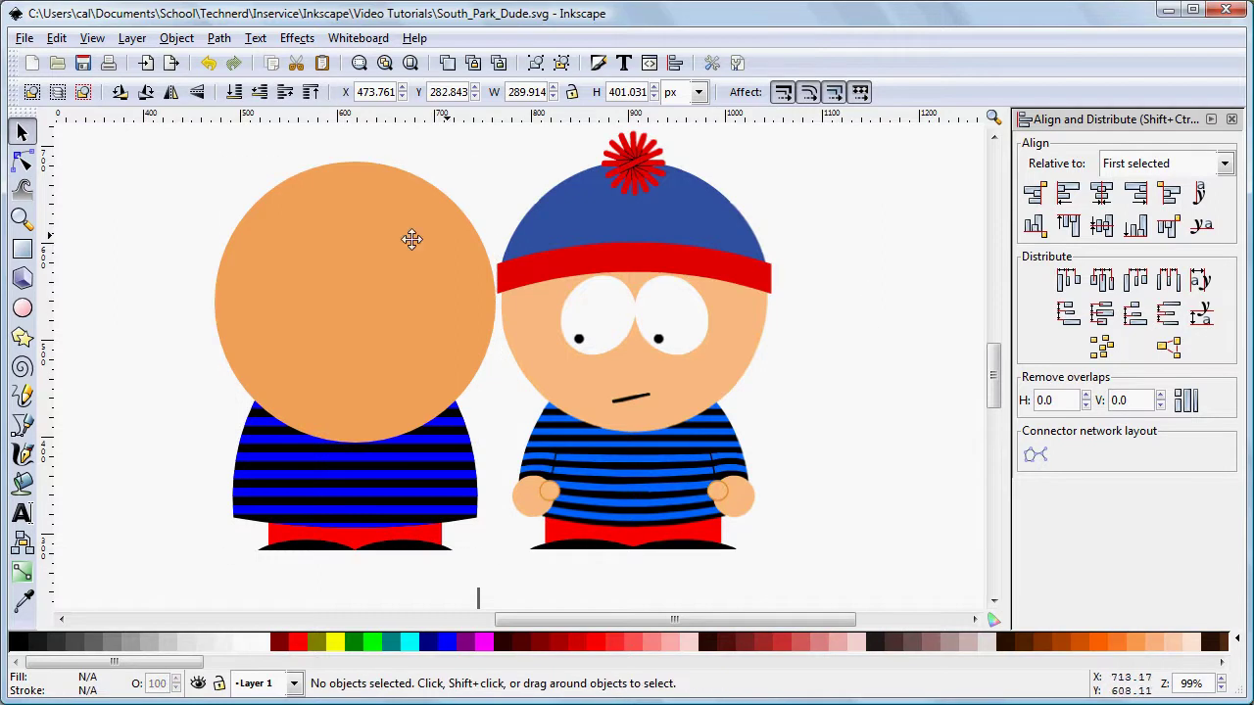
Step: Draw a white-filled eye oval on the left character's head
{"action": "left_click", "coordinate": [22, 309]}
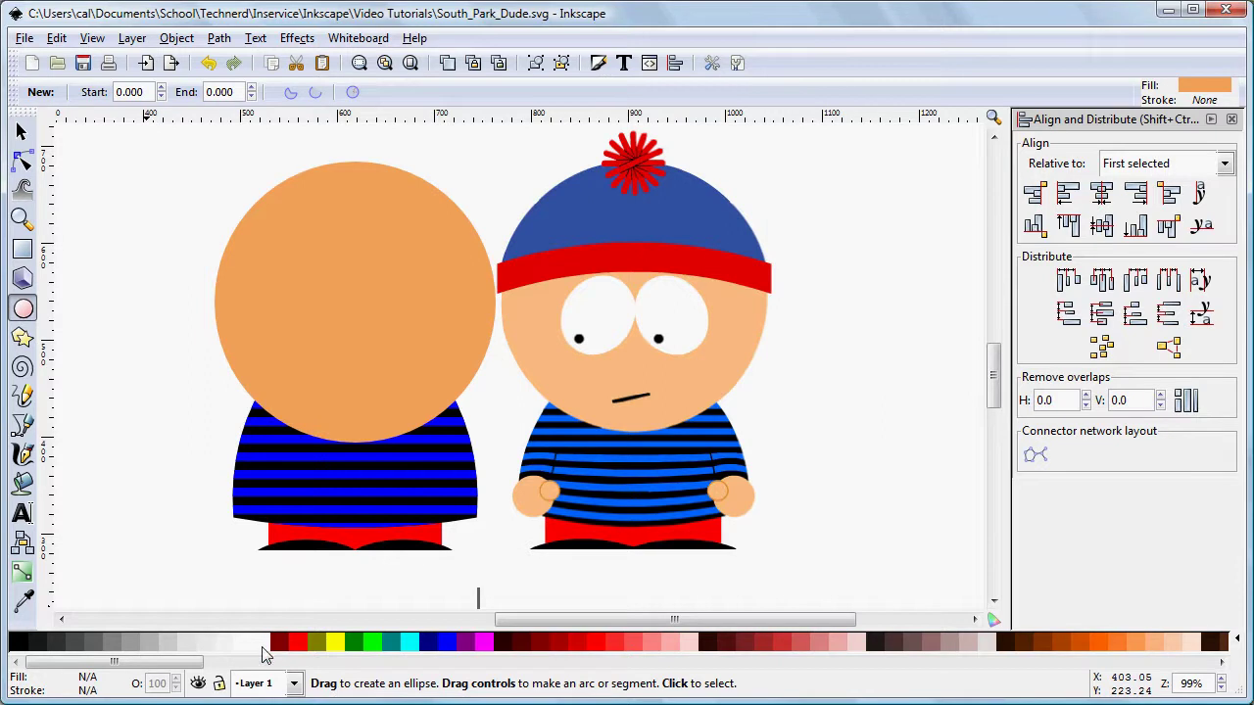
{"action": "left_click", "coordinate": [264, 654]}
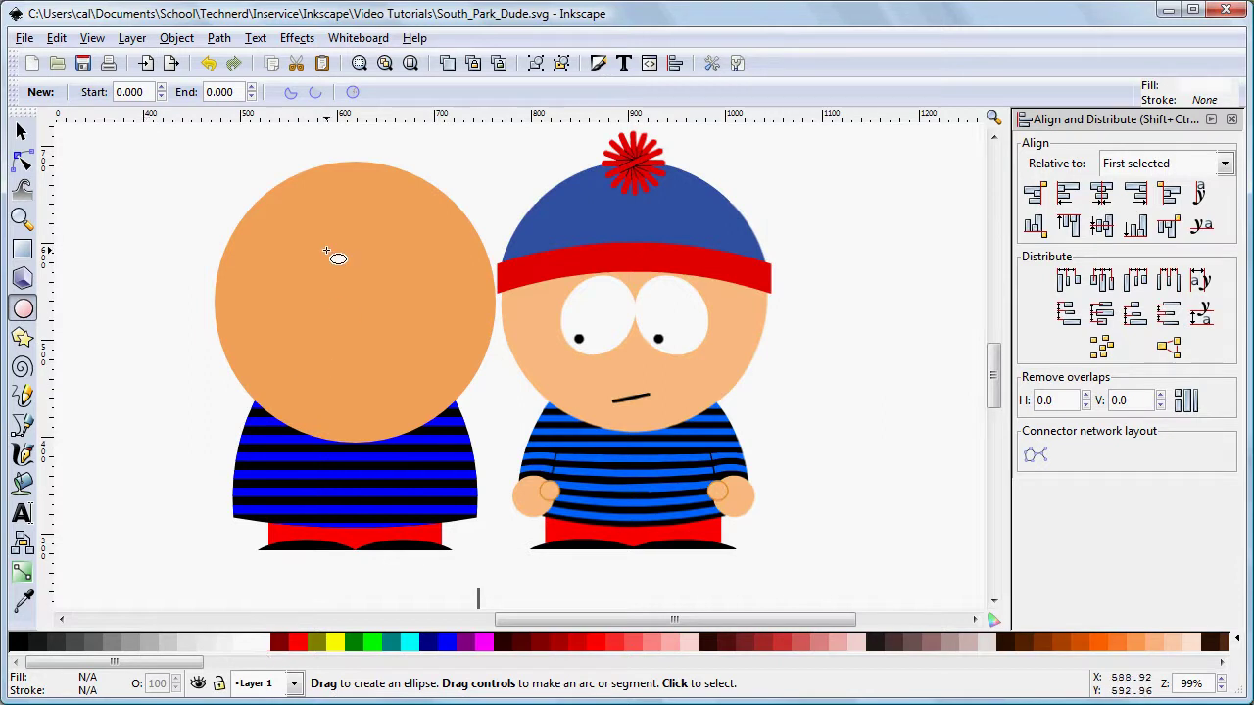
{"action": "left_click_drag", "start_coordinate": [327, 252], "coordinate": [257, 336]}
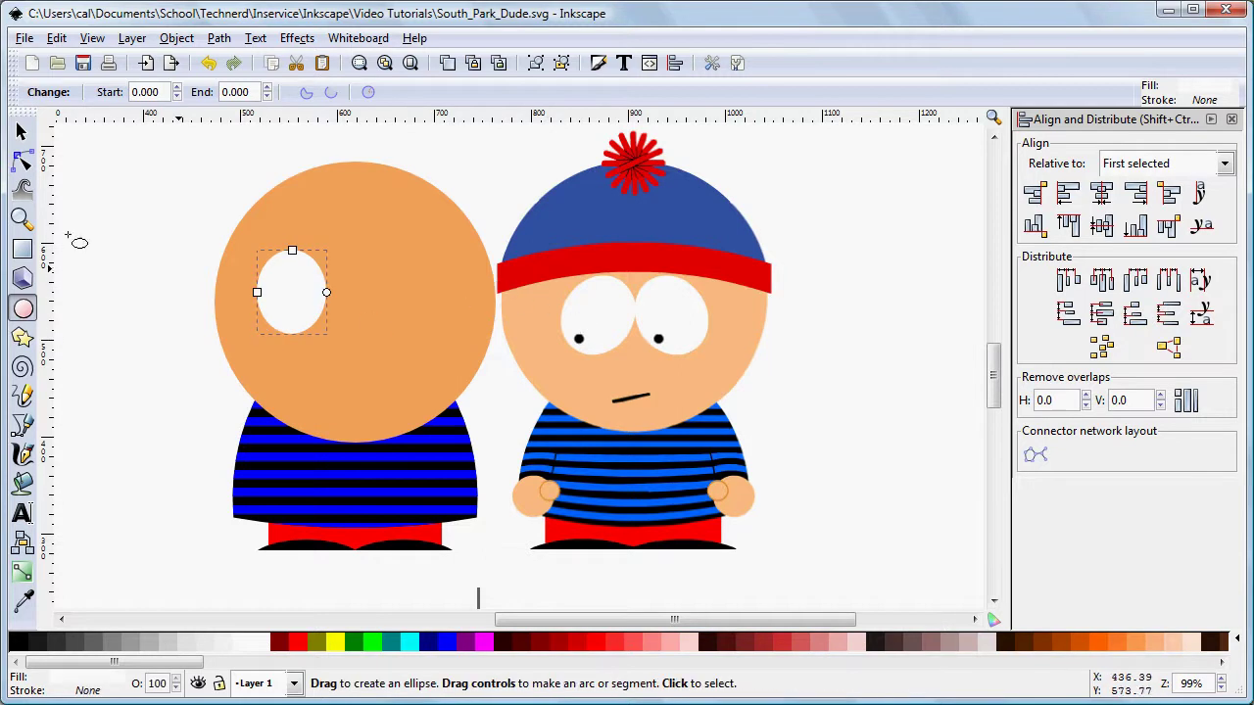
Step: Tilt the white eye oval about −34° and shift it slightly right
{"action": "left_click", "coordinate": [18, 130]}
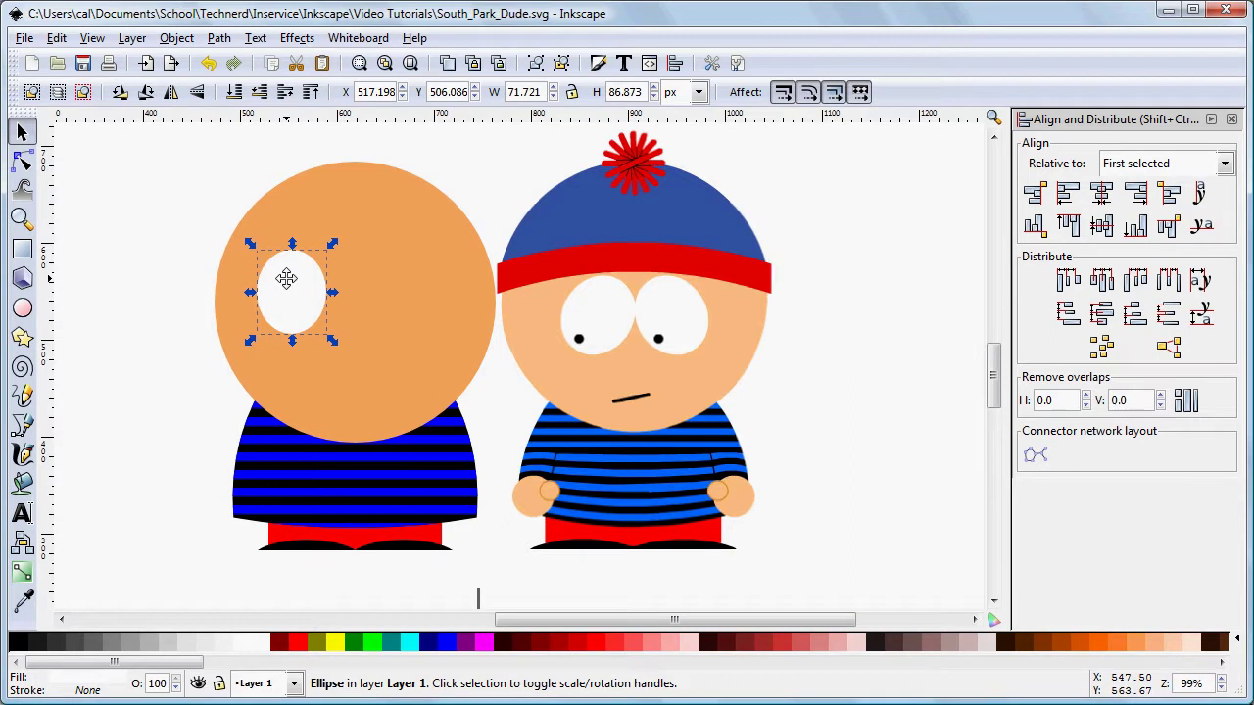
{"action": "left_click", "coordinate": [286, 280]}
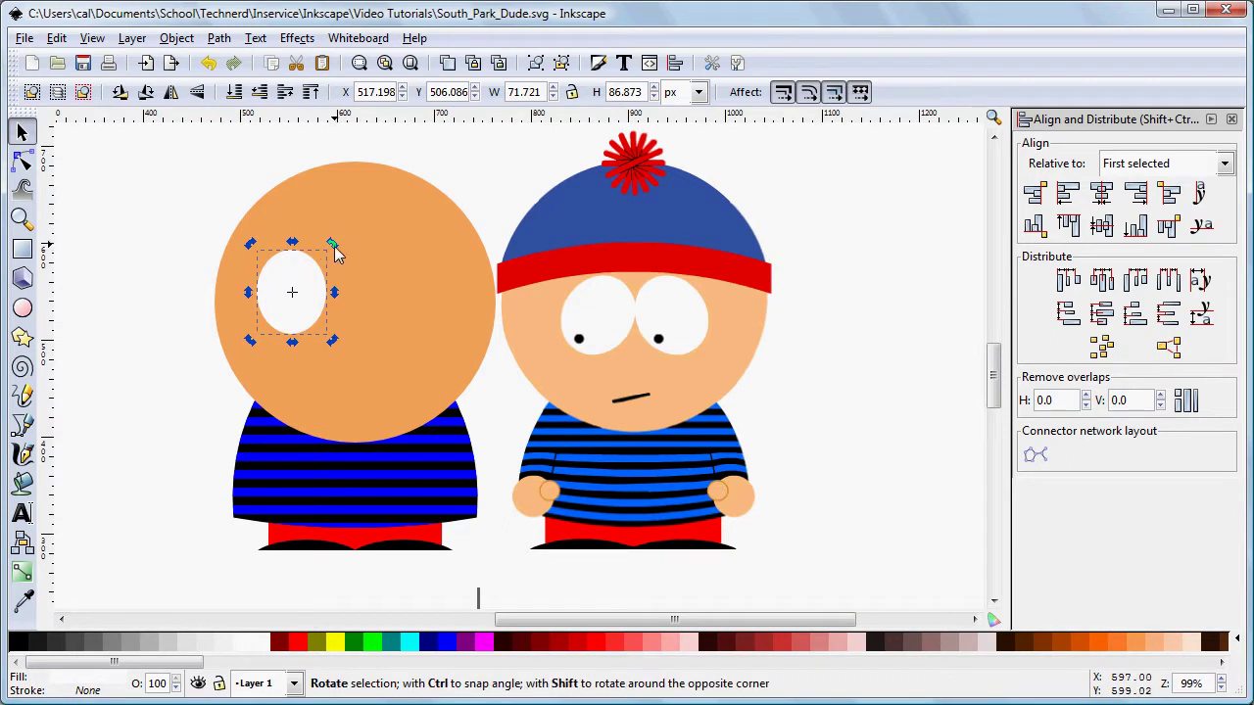
{"action": "left_click_drag", "start_coordinate": [334, 247], "coordinate": [357, 270]}
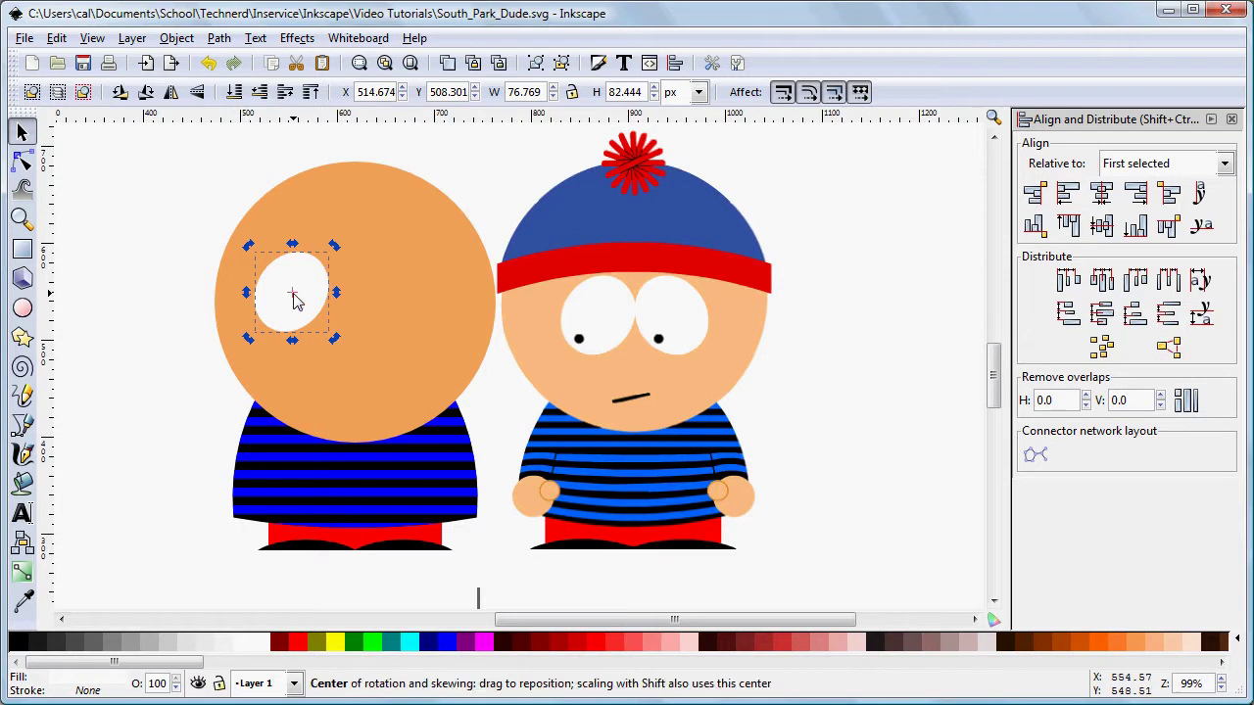
{"action": "left_click_drag", "start_coordinate": [294, 294], "coordinate": [327, 294]}
{"action": "left_click", "coordinate": [324, 292], "text": "shift"}
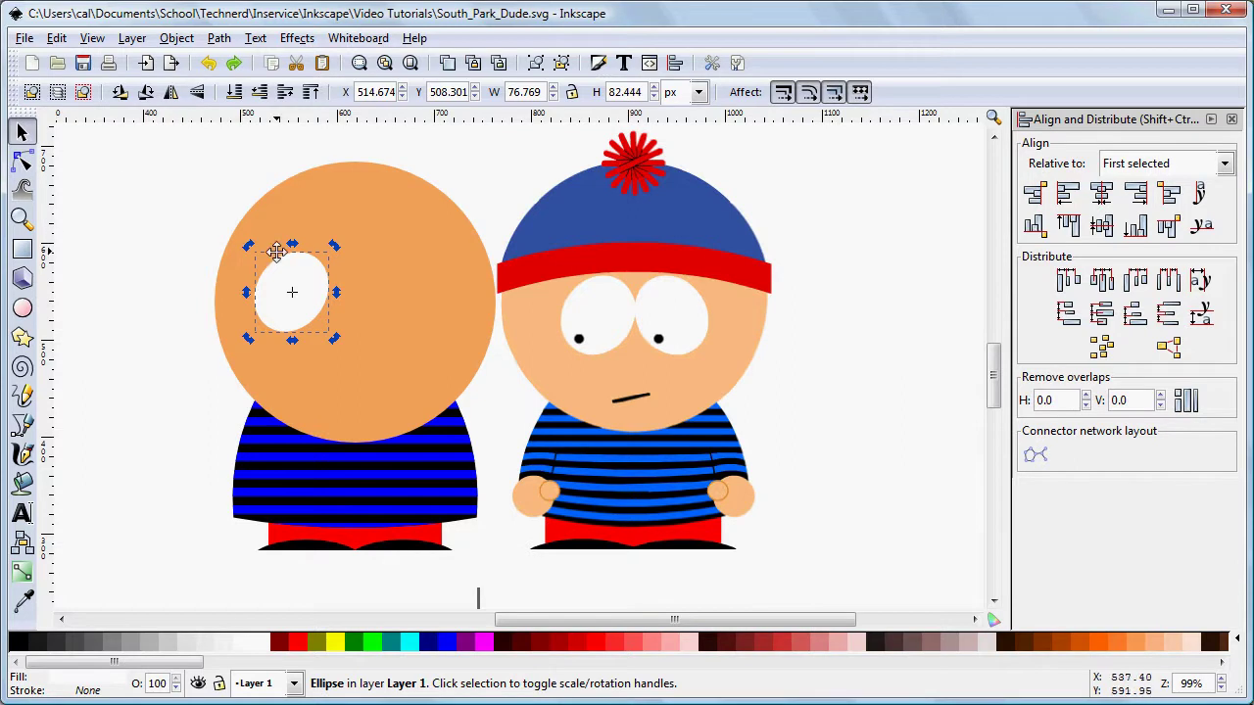
{"action": "left_click_drag", "start_coordinate": [283, 265], "coordinate": [314, 271]}
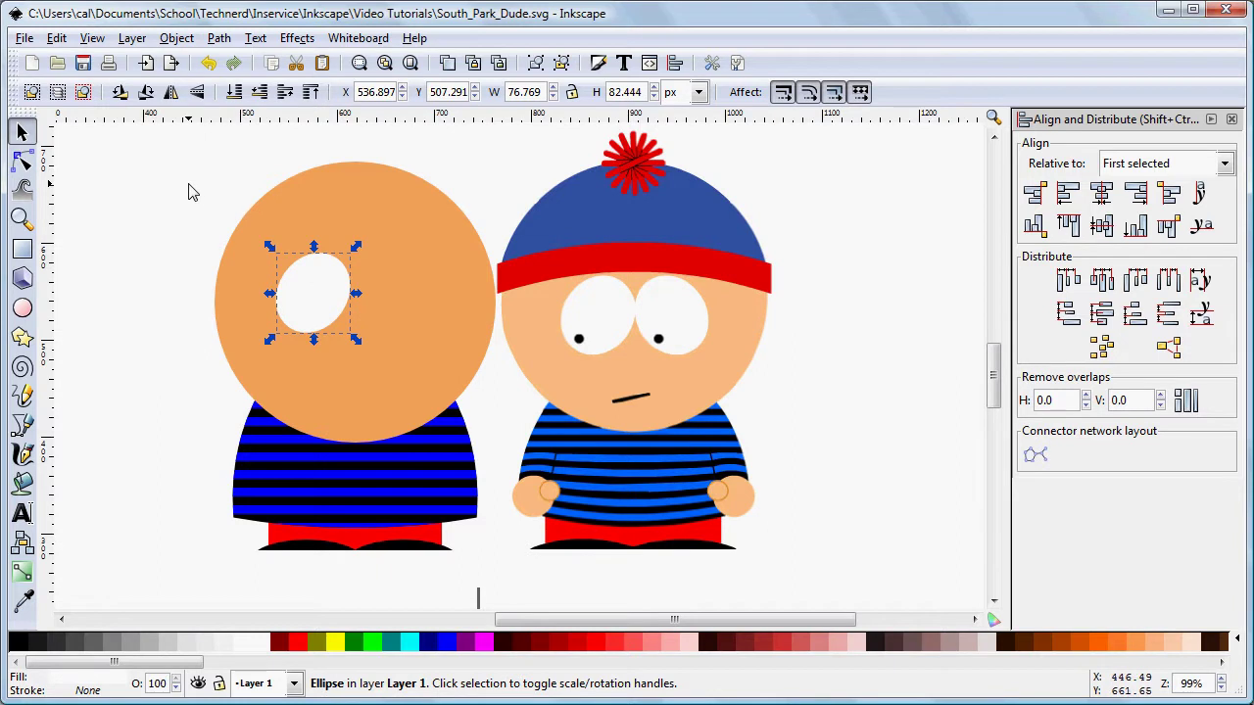
Step: Duplicate the eye, flip it horizontally beside the first, bottom-align both and group them
{"action": "key", "text": "ctrl"}
{"action": "left_click", "coordinate": [172, 95]}
{"action": "left_click_drag", "start_coordinate": [332, 295], "coordinate": [390, 292]}
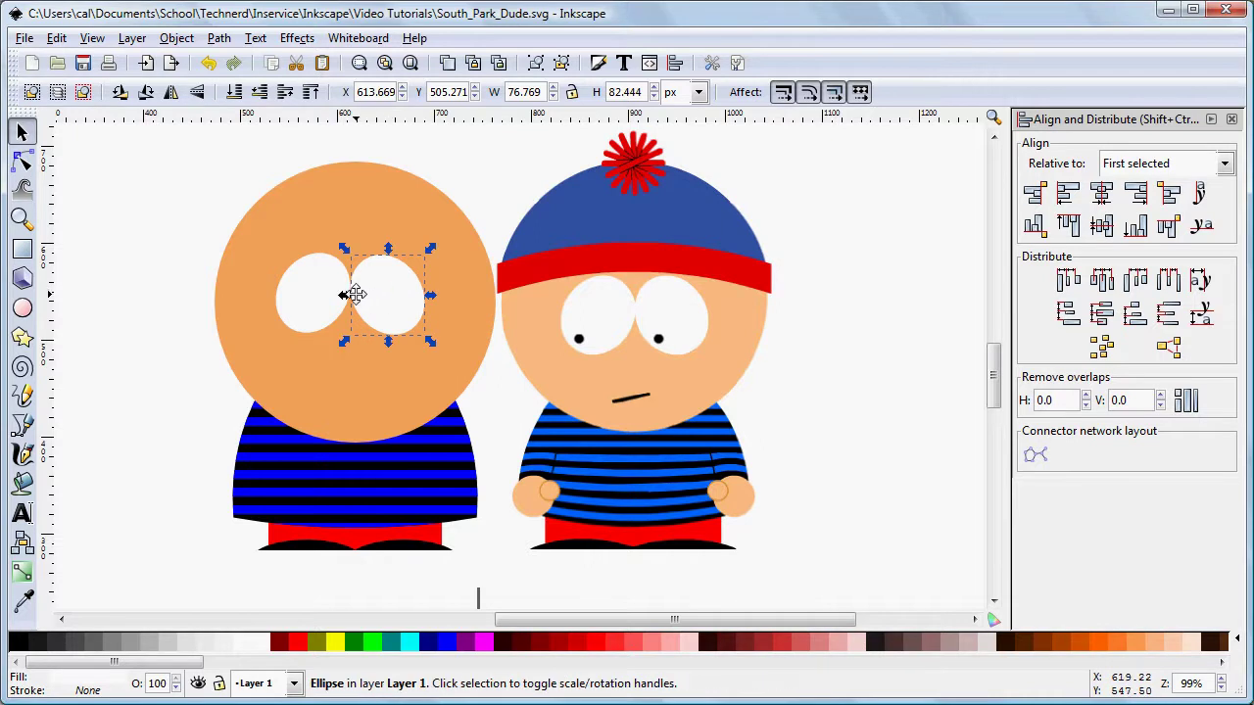
{"action": "left_click", "coordinate": [322, 292], "text": "shift"}
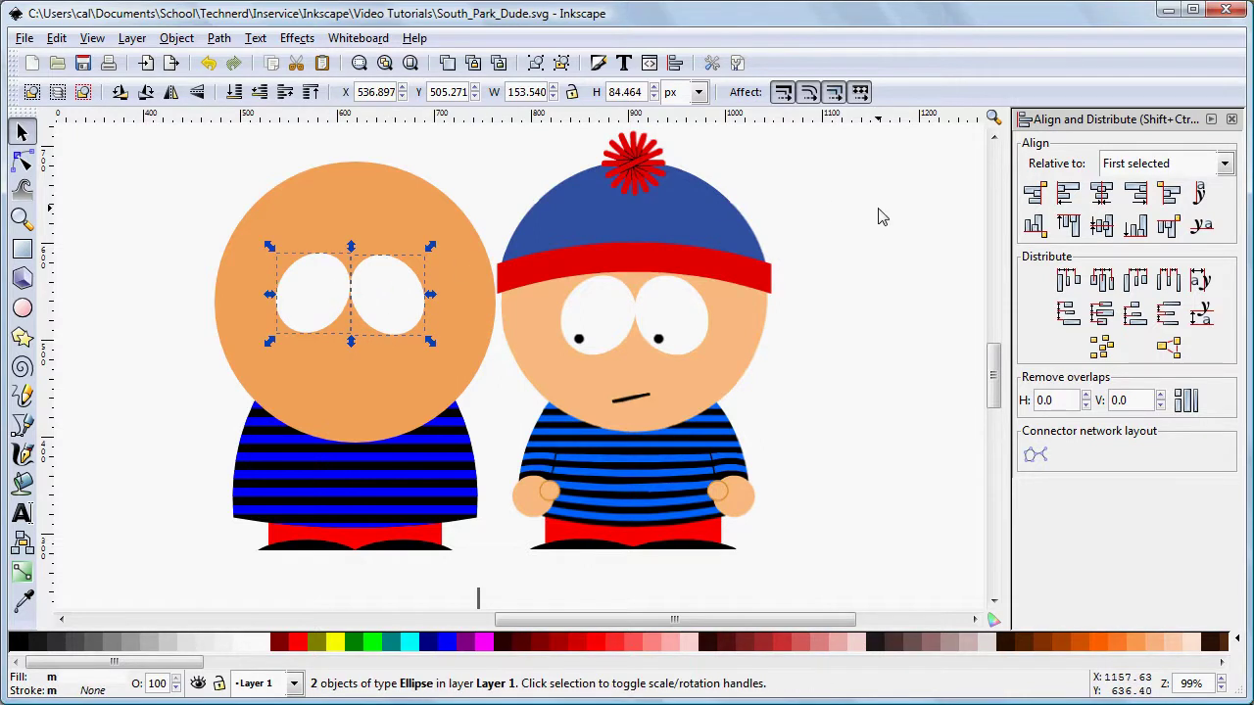
{"action": "left_click", "coordinate": [1135, 227]}
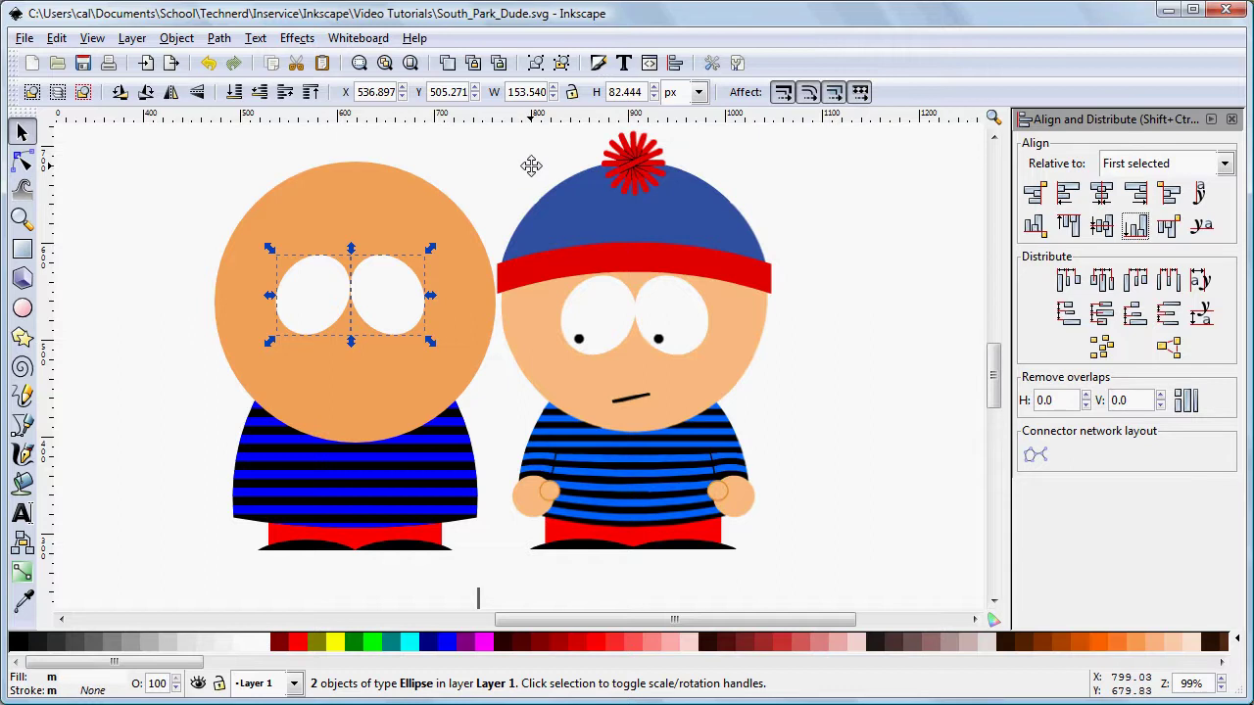
{"action": "left_click", "coordinate": [536, 62]}
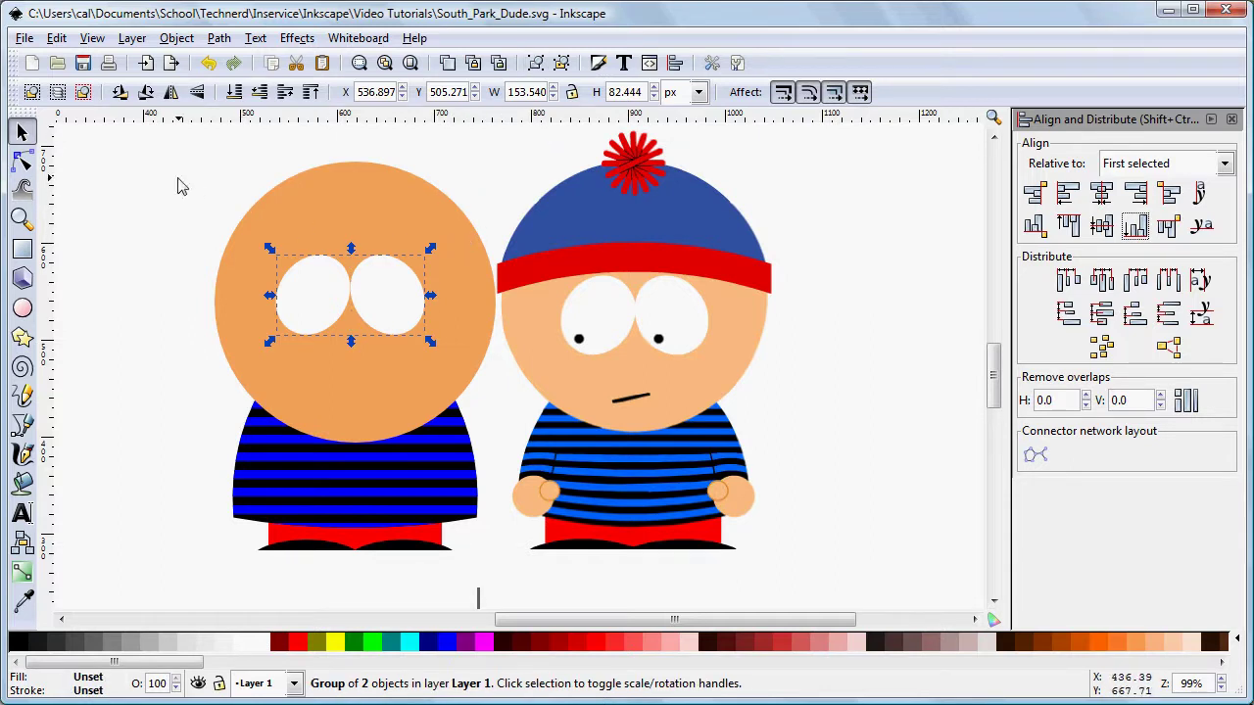
Step: Centre the grouped eyes on the head's vertical axis and lower them slightly on the face
{"action": "left_click_drag", "start_coordinate": [83, 132], "coordinate": [503, 596]}
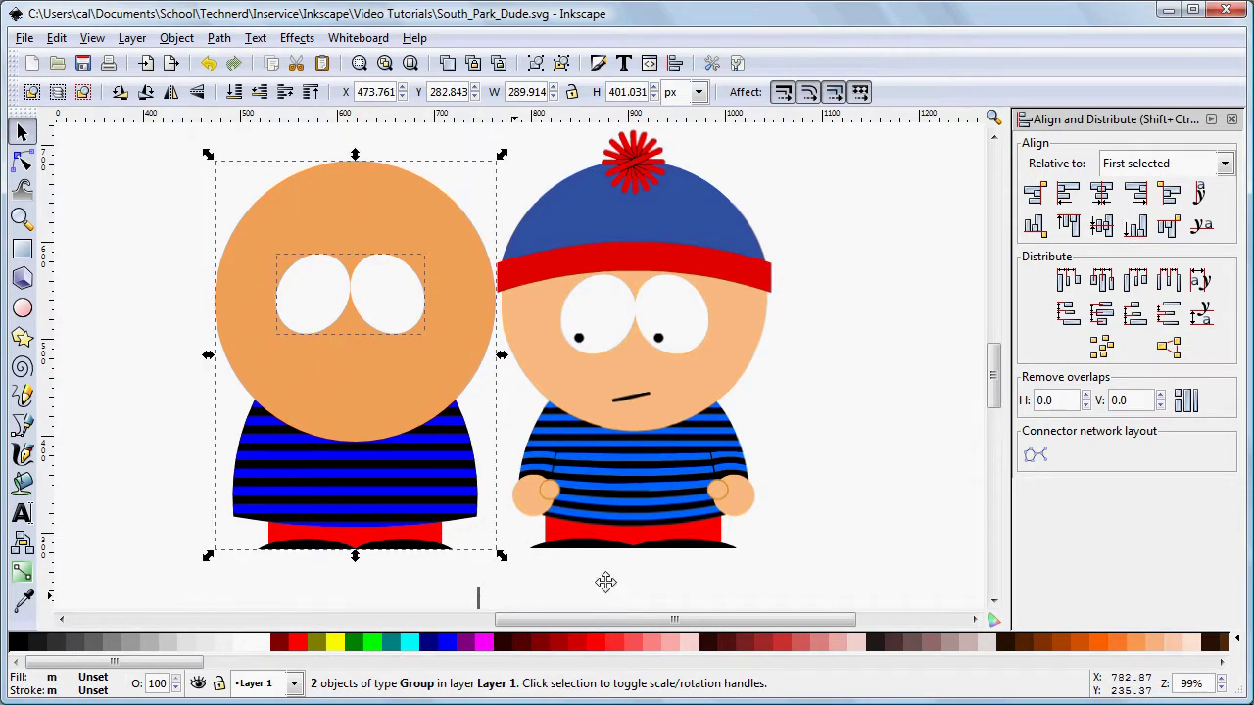
{"action": "left_click", "coordinate": [1101, 193]}
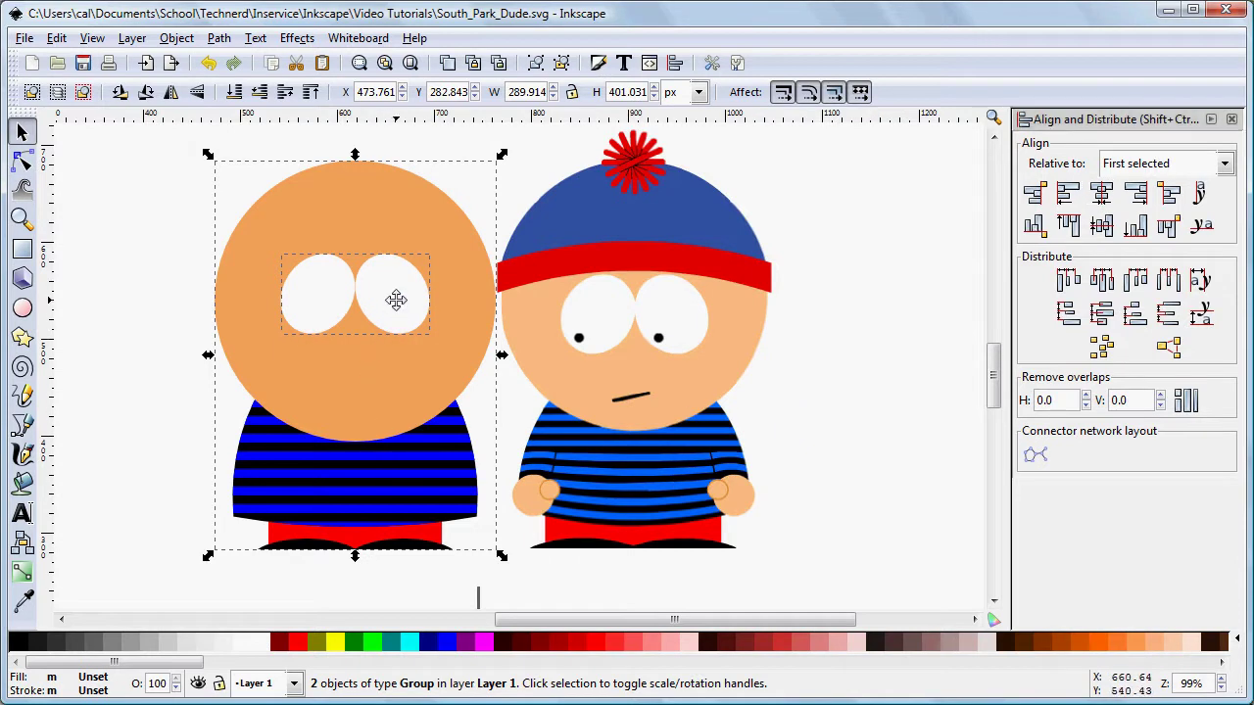
{"action": "left_click_drag", "start_coordinate": [396, 300], "coordinate": [398, 309]}
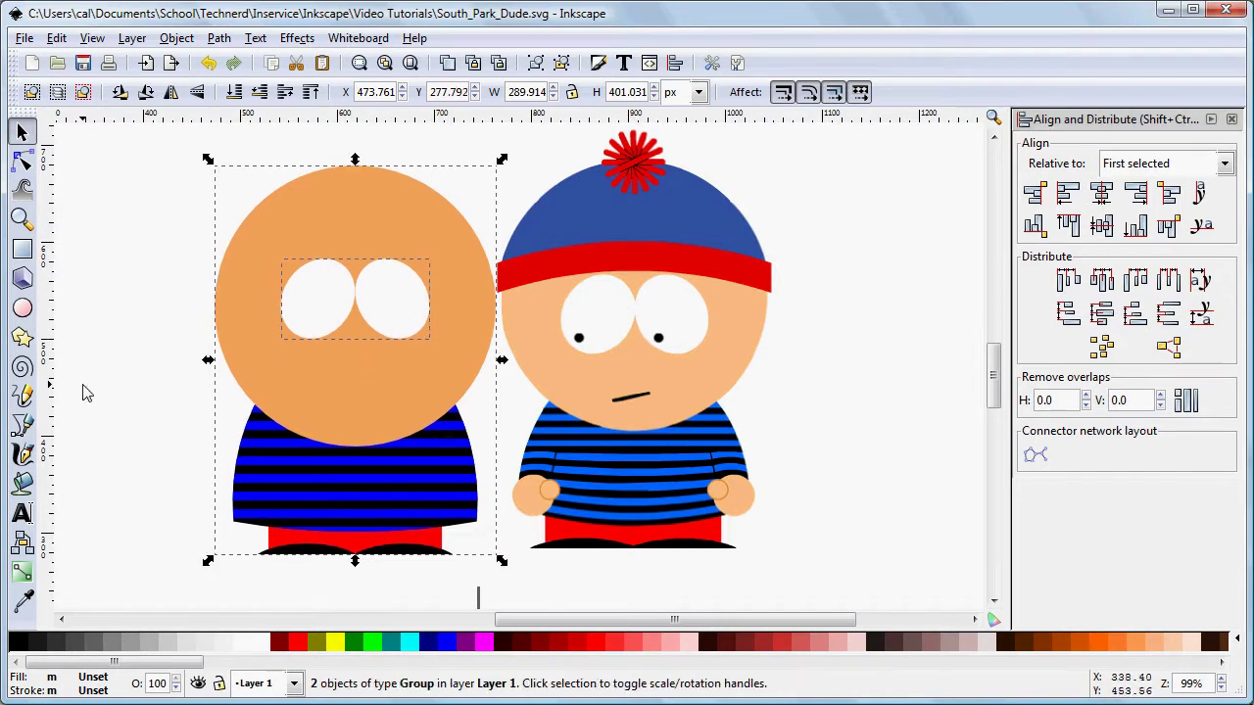
{"action": "key", "text": "Escape"}
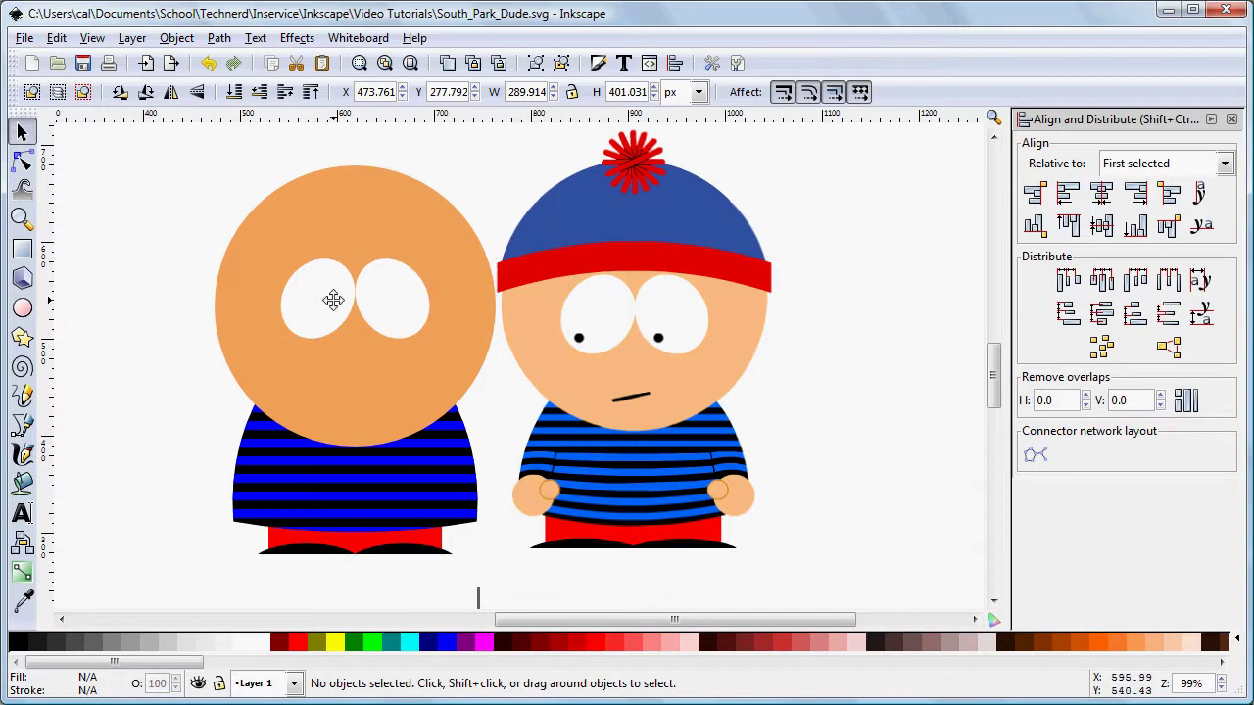
{"action": "left_click", "coordinate": [330, 290]}
{"action": "left_click_drag", "start_coordinate": [333, 307], "coordinate": [333, 319]}
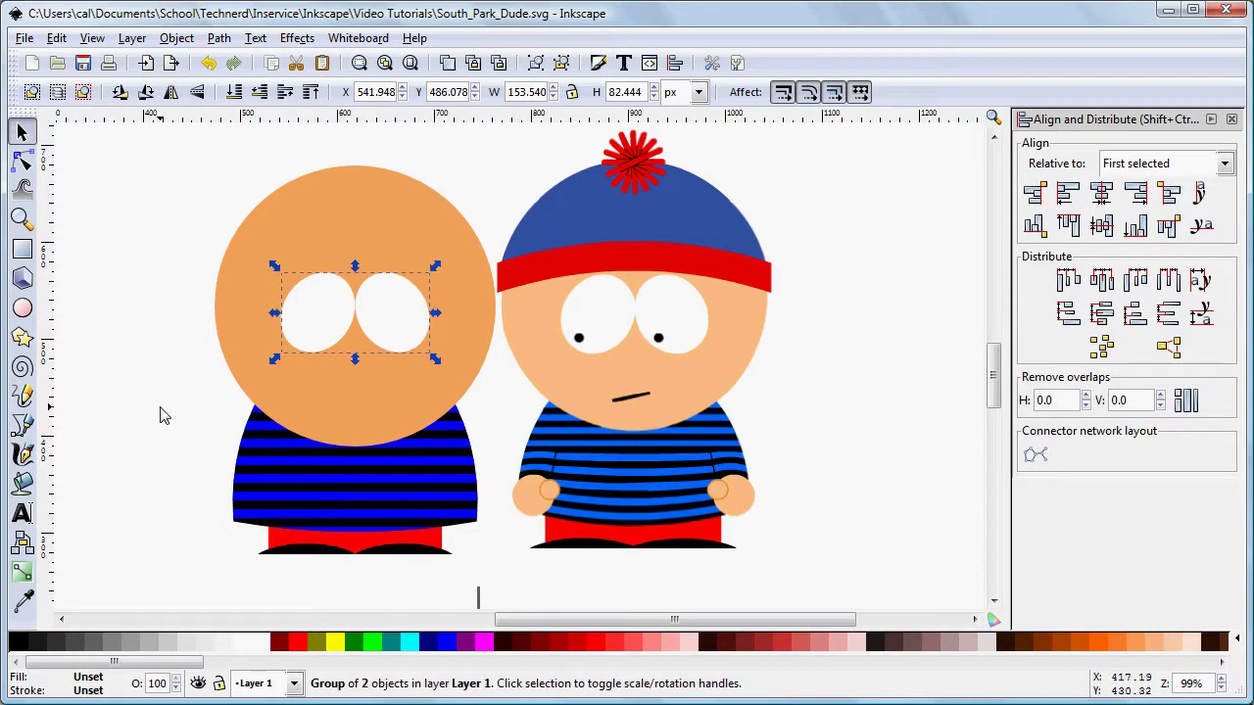
{"action": "left_click", "coordinate": [78, 476]}
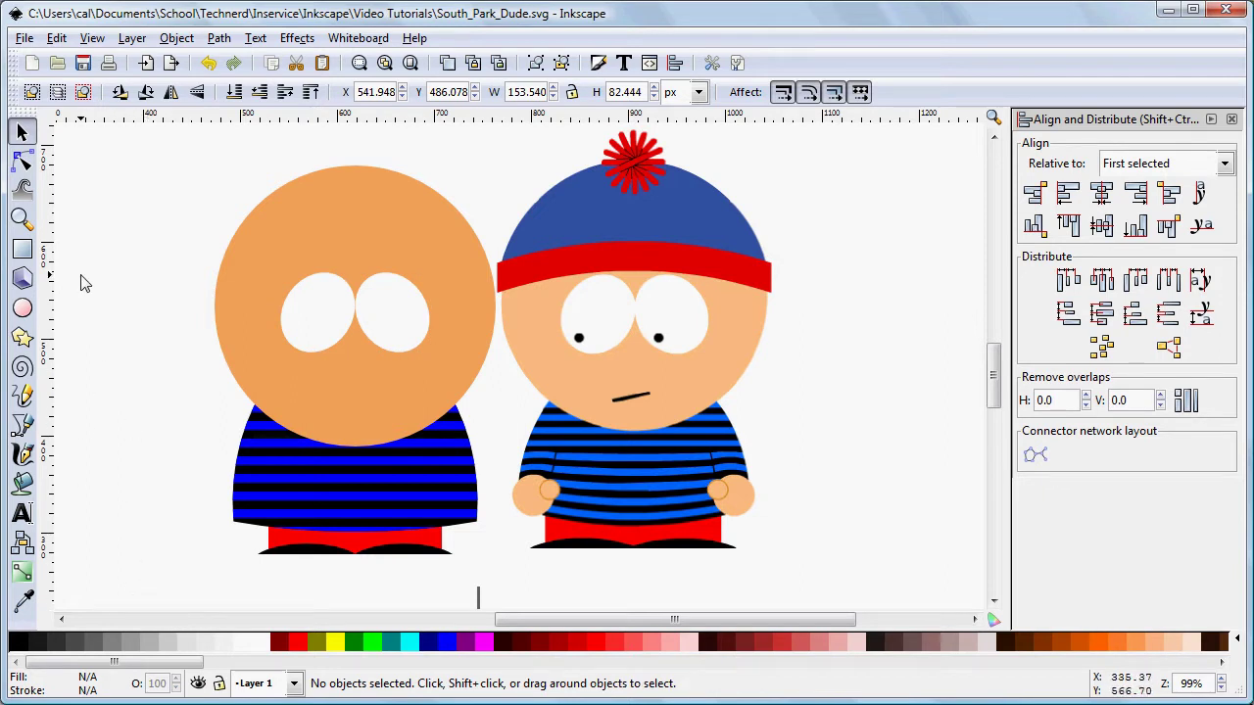
Step: Draw a small black pupil, about 10 × 11 px, inside the left eye
{"action": "left_click", "coordinate": [24, 310]}
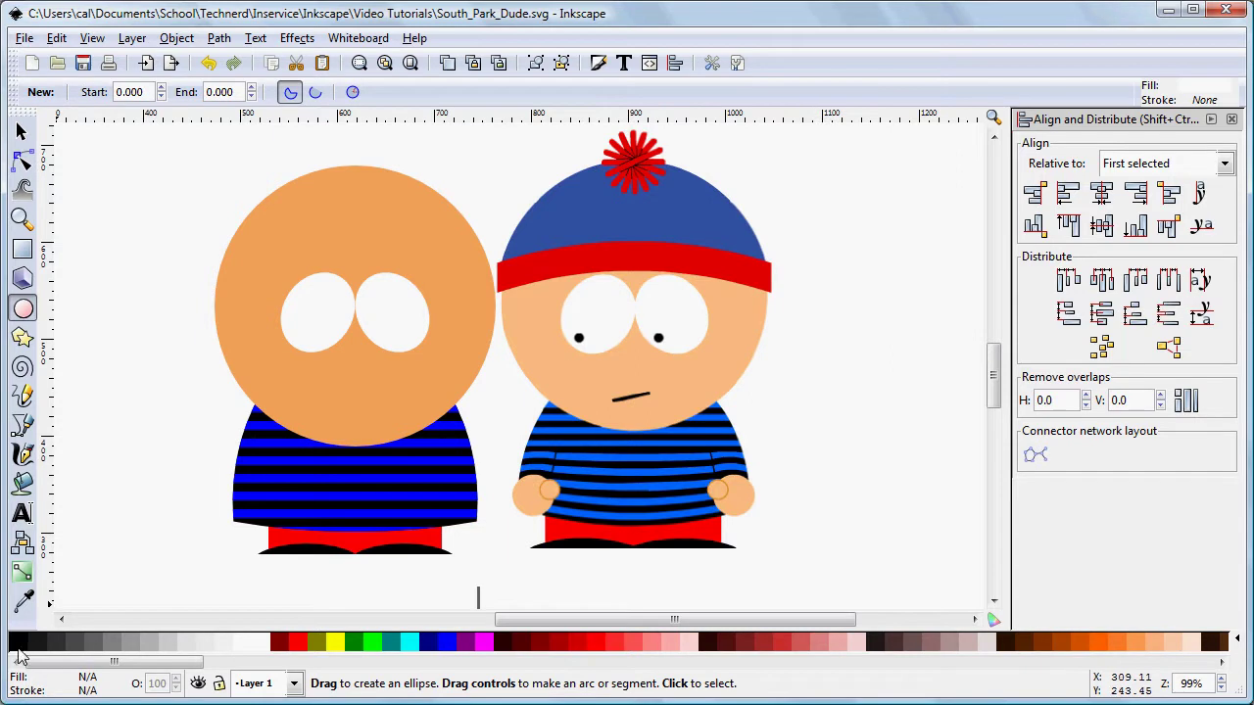
{"action": "left_click", "coordinate": [17, 644]}
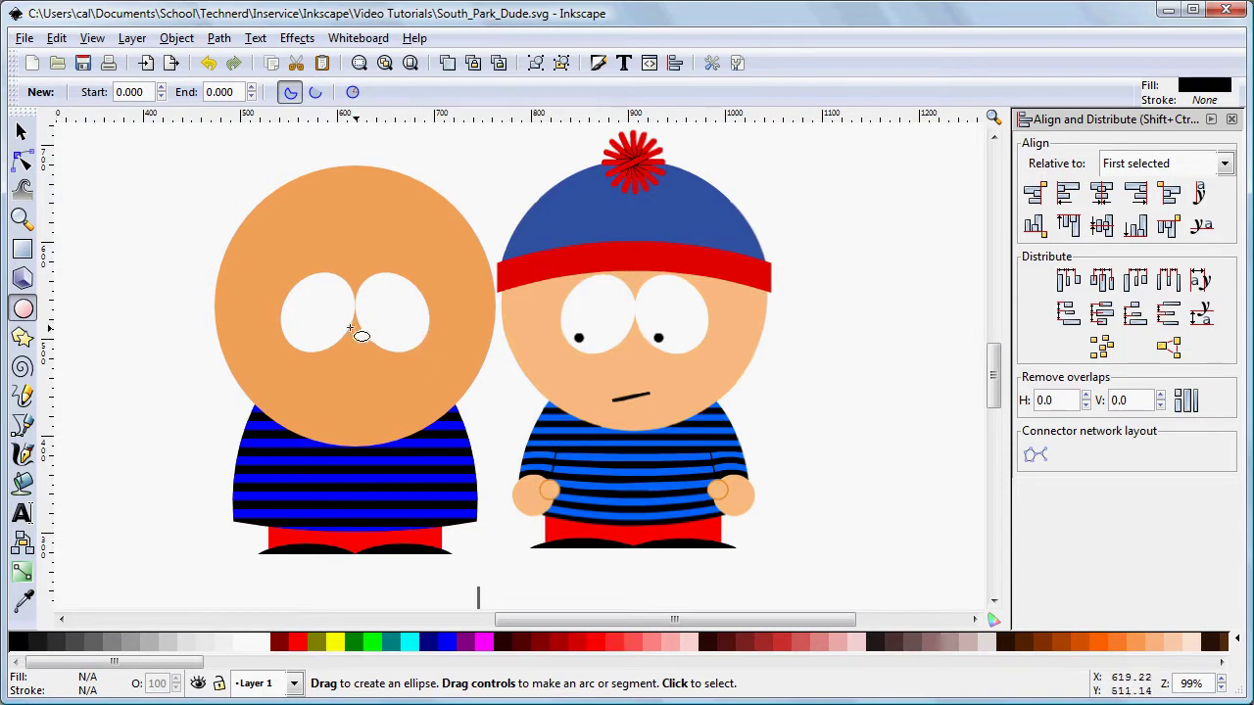
{"action": "left_click_drag", "start_coordinate": [290, 325], "coordinate": [304, 336]}
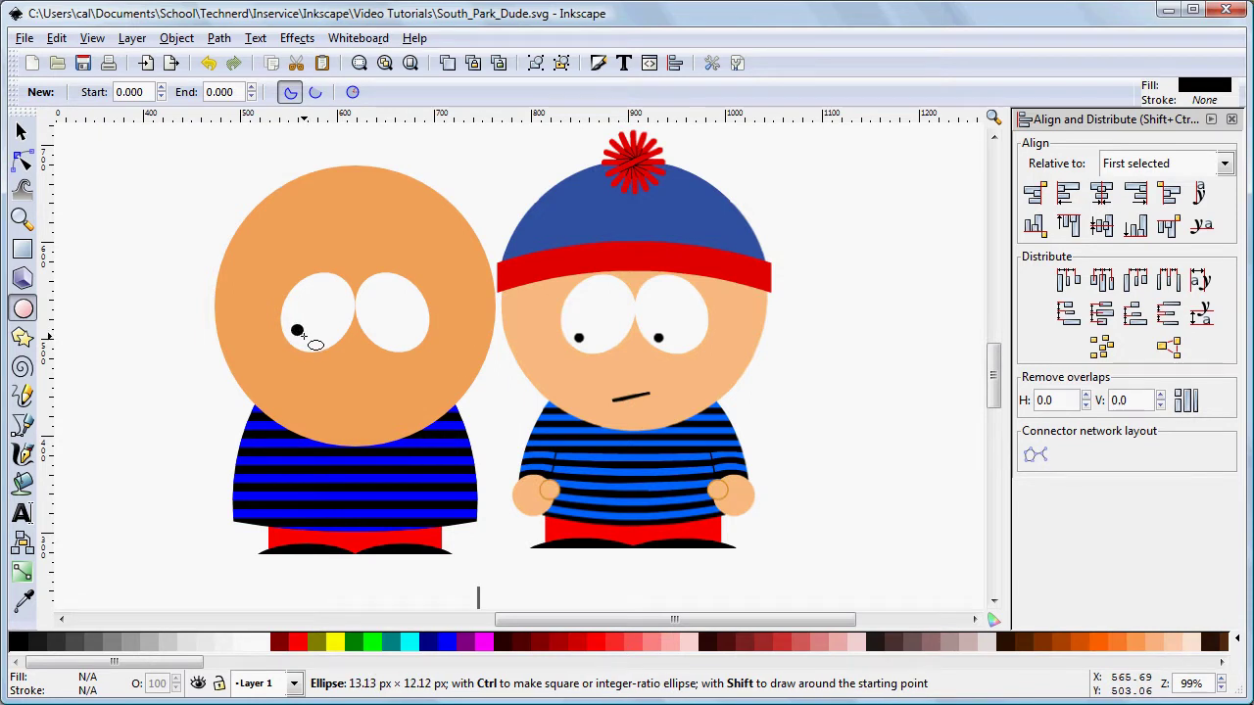
{"action": "left_click_drag", "start_coordinate": [304, 336], "coordinate": [301, 337]}
Step: Duplicate the pupil and move the copy into the right eye
{"action": "key", "text": "ctrl"}
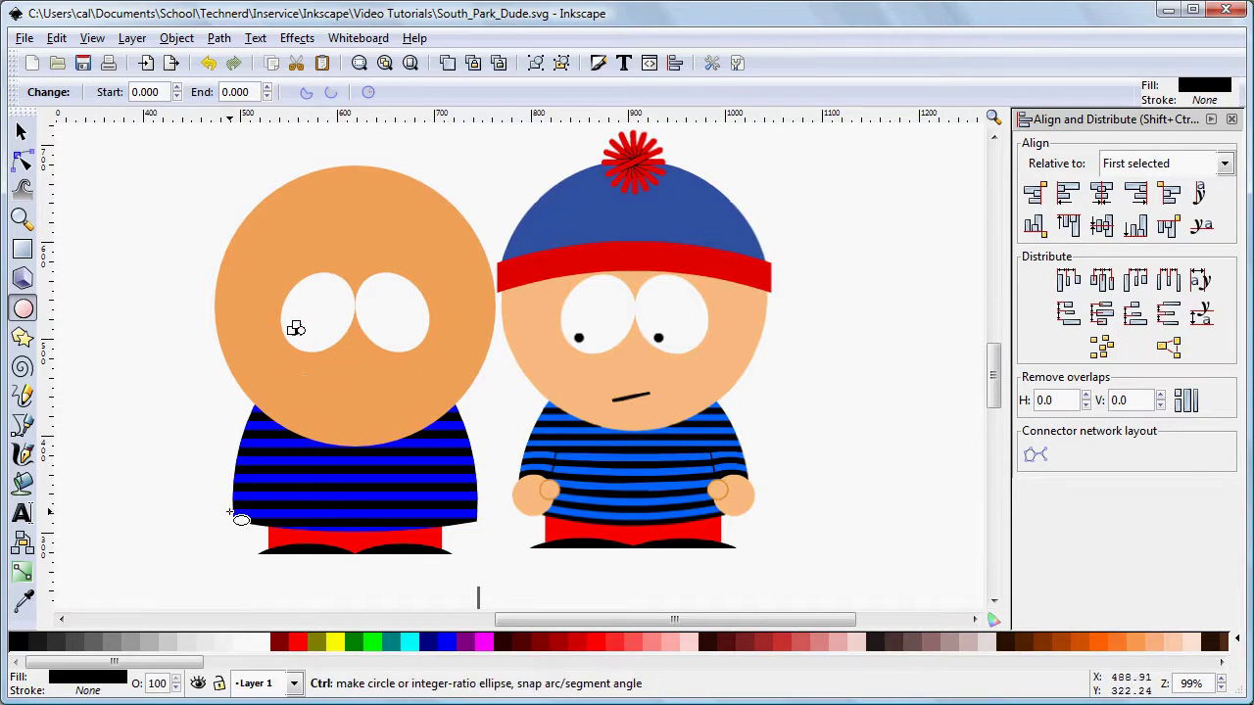
{"action": "left_click", "coordinate": [24, 132]}
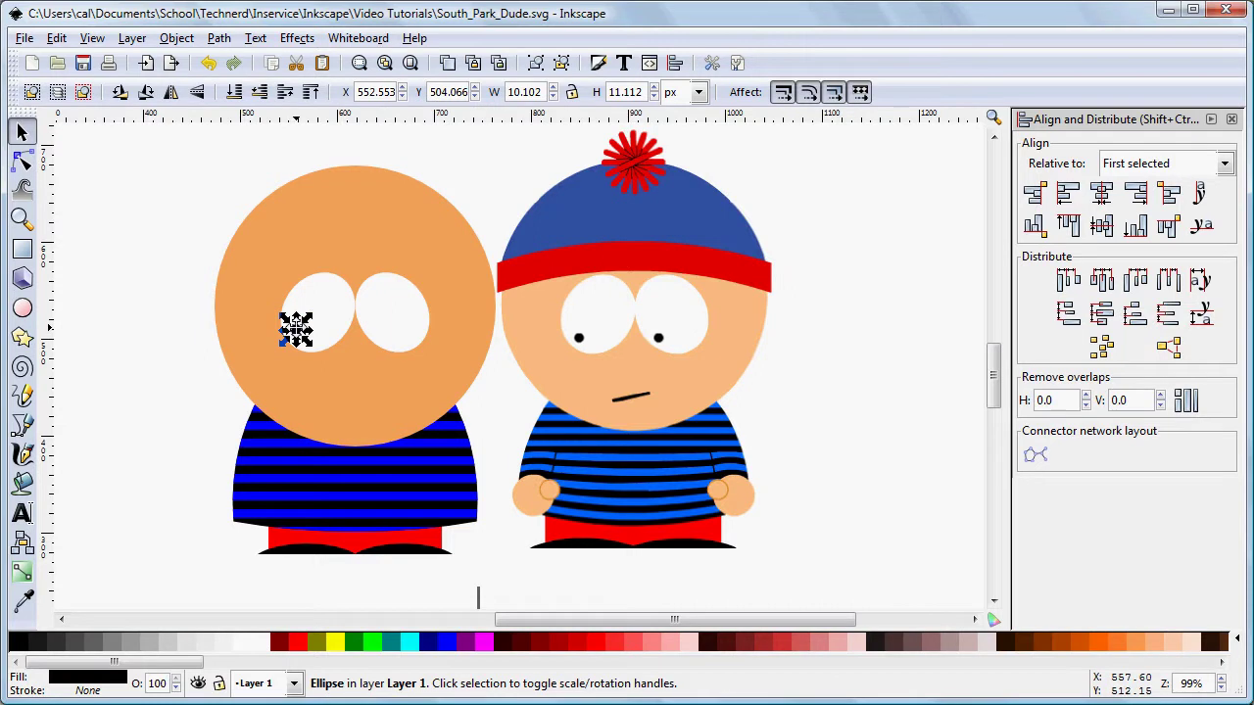
{"action": "left_click_drag", "start_coordinate": [294, 330], "coordinate": [385, 328]}
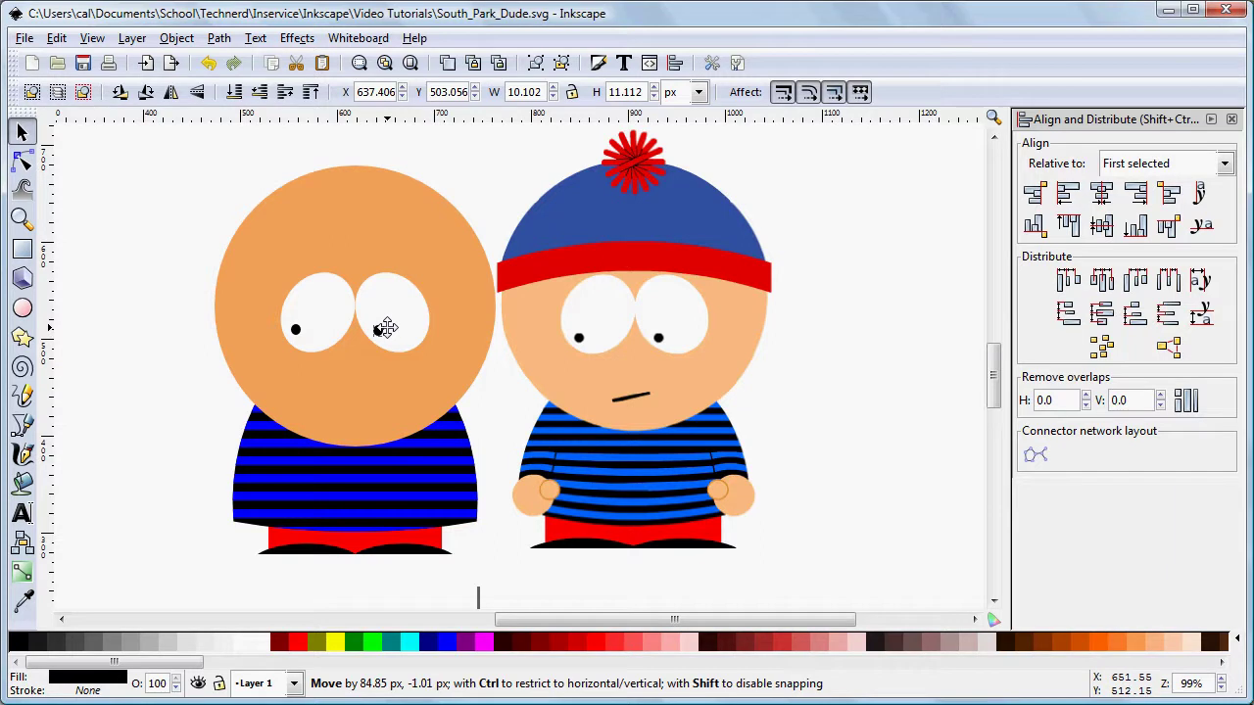
{"action": "left_click_drag", "start_coordinate": [385, 328], "coordinate": [385, 329]}
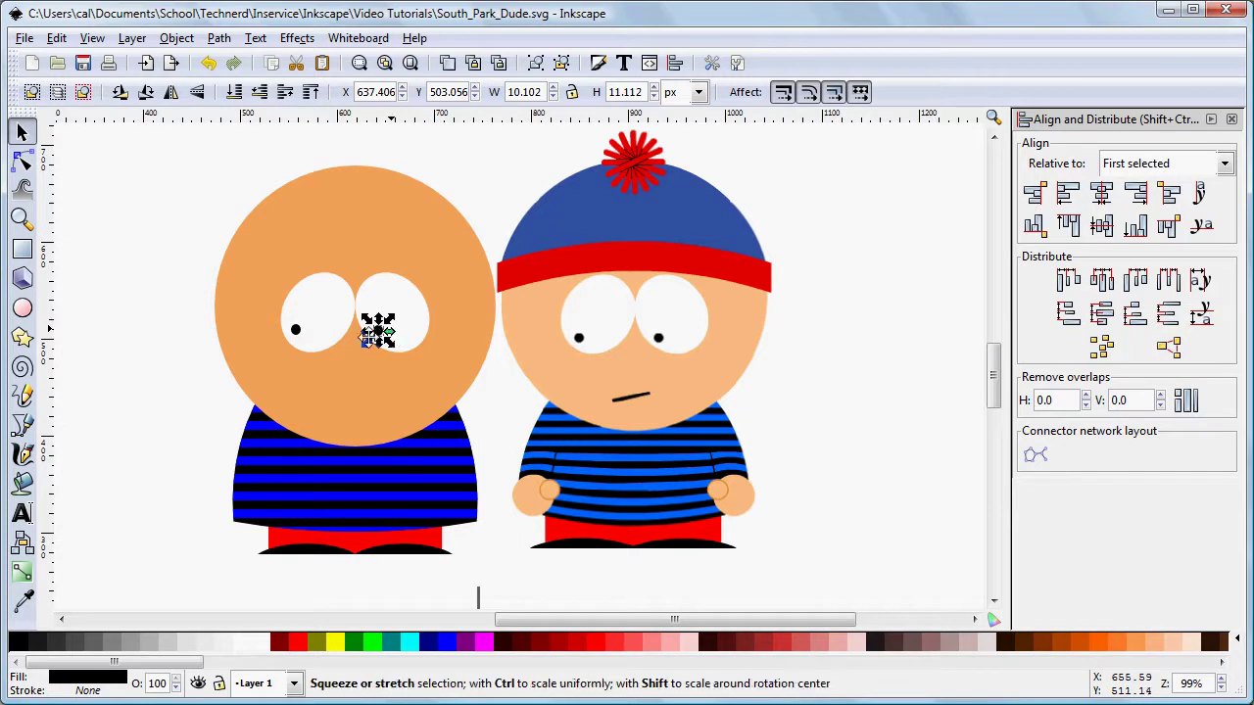
{"action": "left_click", "coordinate": [115, 232]}
Step: Bottom-align both pupils with overlap spacing -2.0 and nudge them slightly lower
{"action": "left_click_drag", "start_coordinate": [118, 237], "coordinate": [411, 378]}
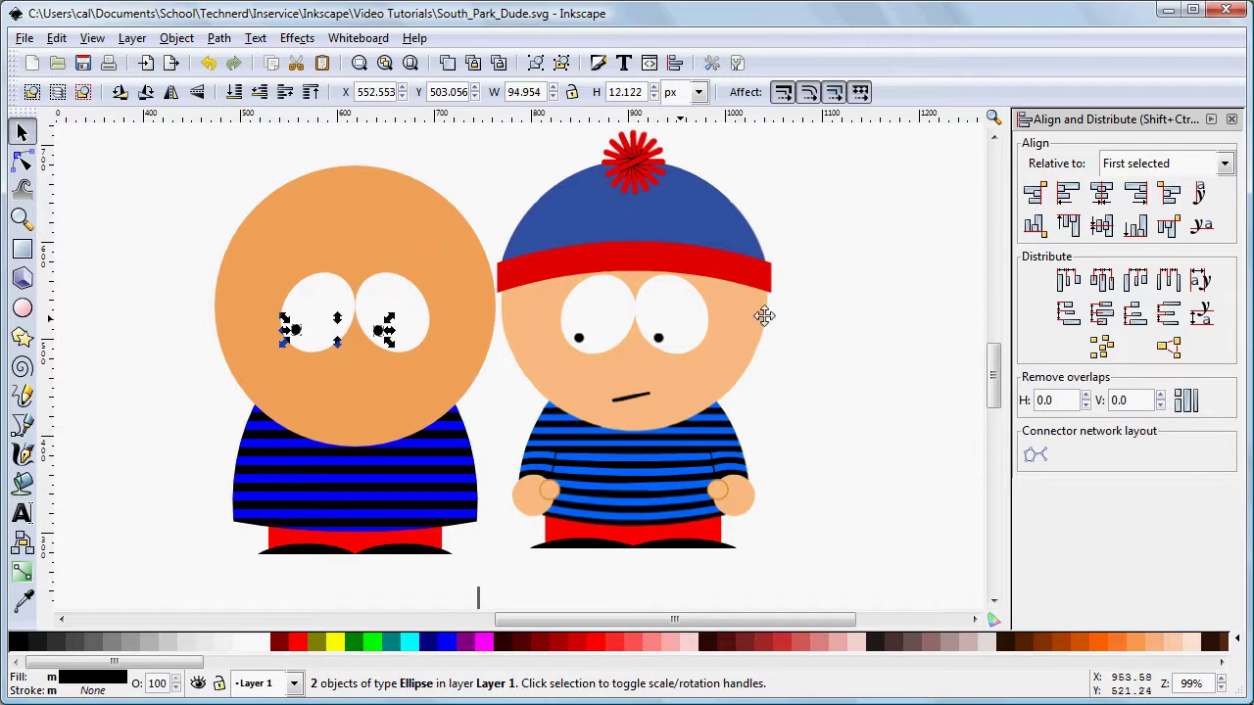
{"action": "left_click", "coordinate": [1133, 227]}
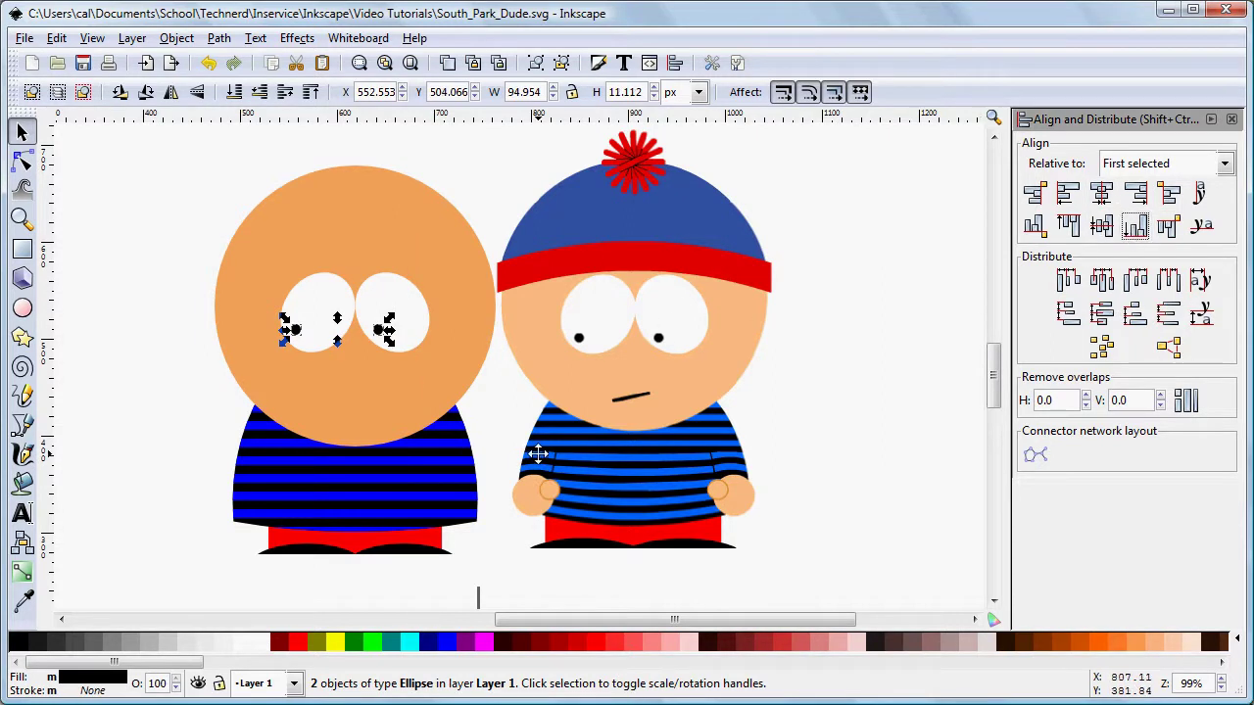
{"action": "triple_click", "coordinate": [1116, 399]}
{"action": "type", "text": "-2.0"}
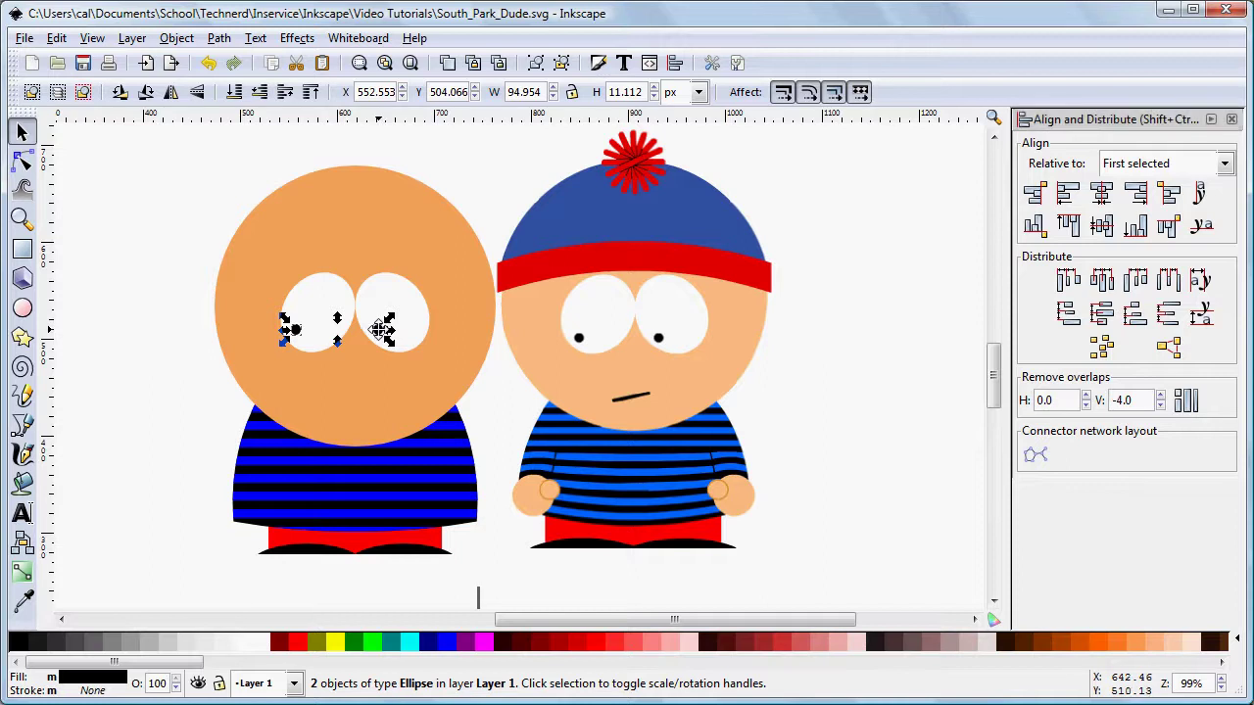
{"action": "left_click_drag", "start_coordinate": [381, 331], "coordinate": [377, 335]}
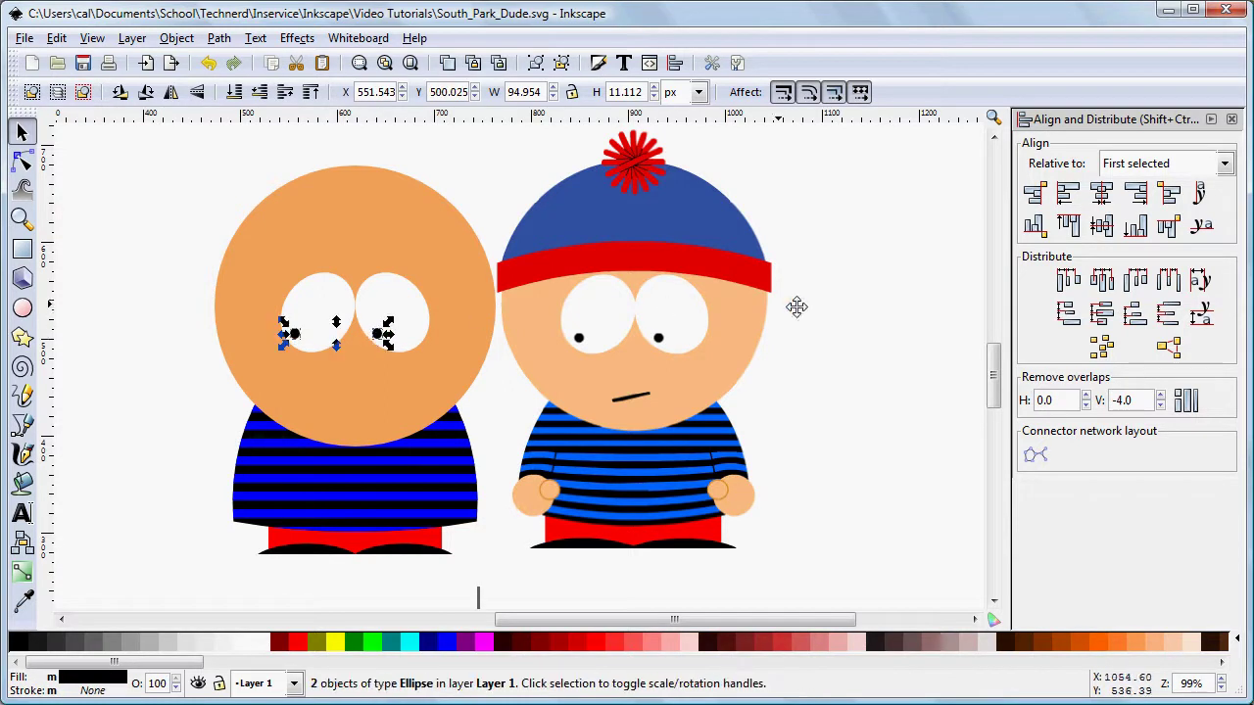
{"action": "left_click", "coordinate": [875, 326]}
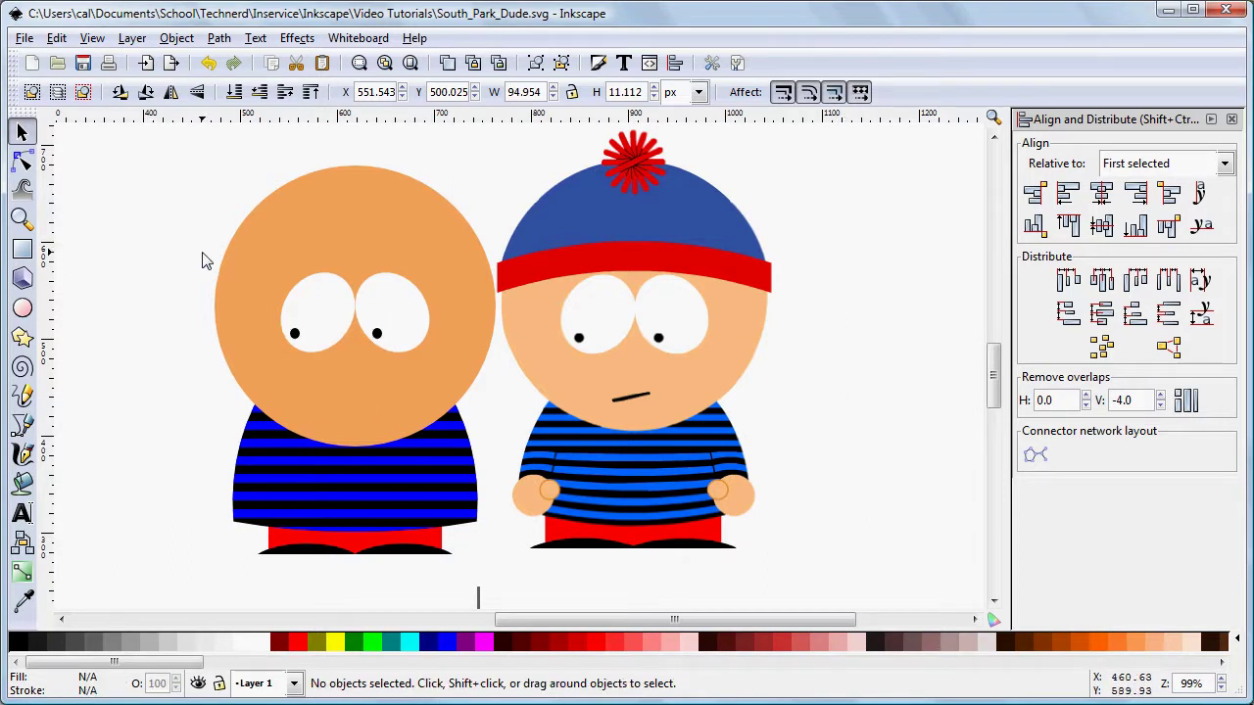
Step: Group the eye whites and both pupils into one 153.540 × 82.444 px unit
{"action": "left_click", "coordinate": [314, 306]}
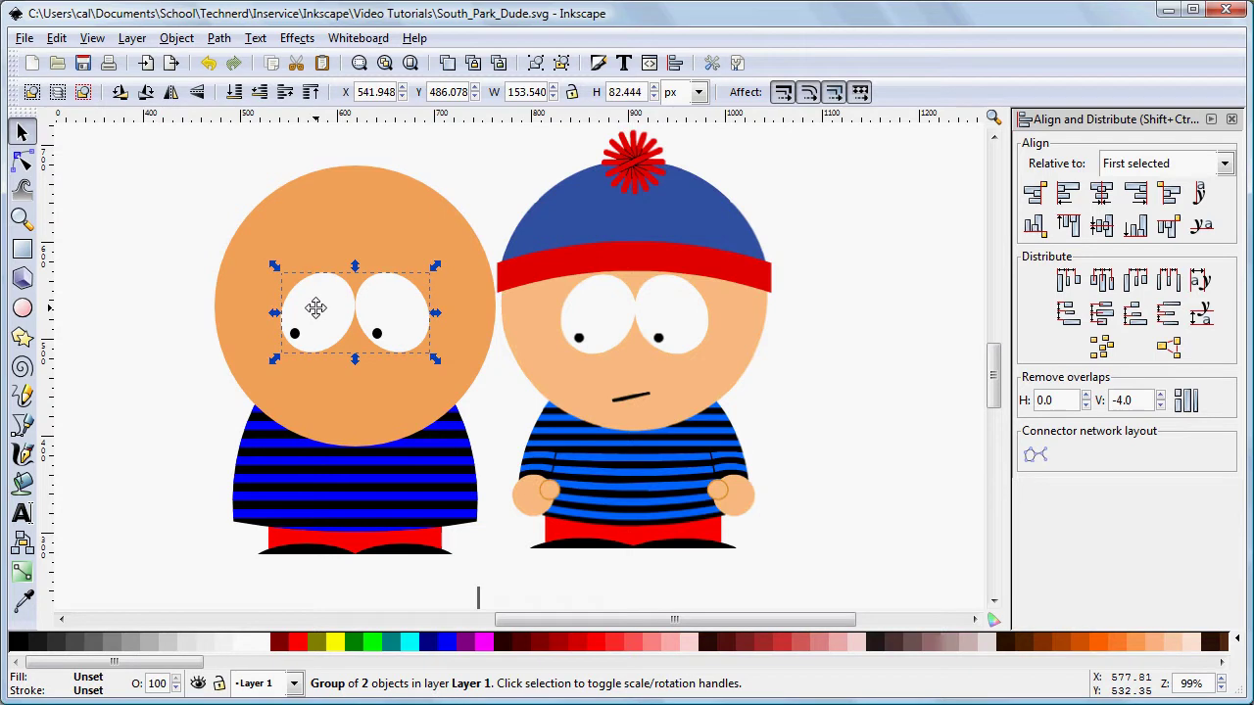
{"action": "left_click", "coordinate": [147, 240]}
{"action": "left_click_drag", "start_coordinate": [129, 223], "coordinate": [461, 400]}
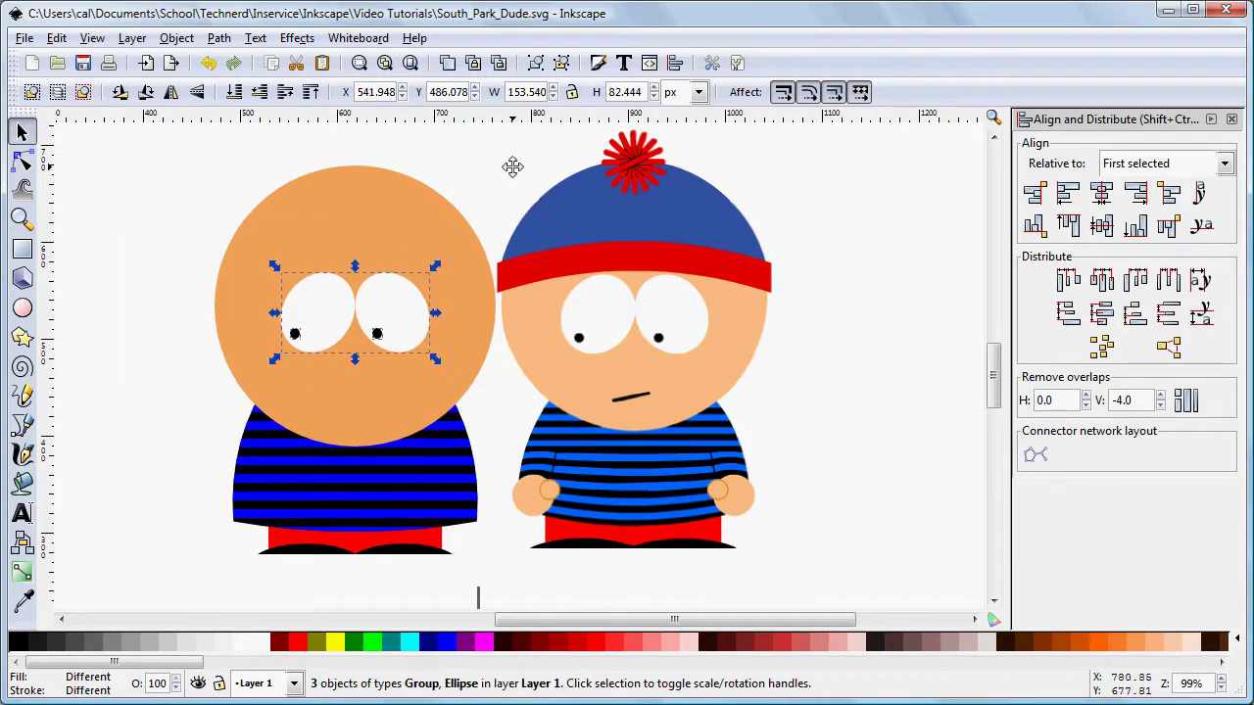
{"action": "key", "text": "ctrl+g"}
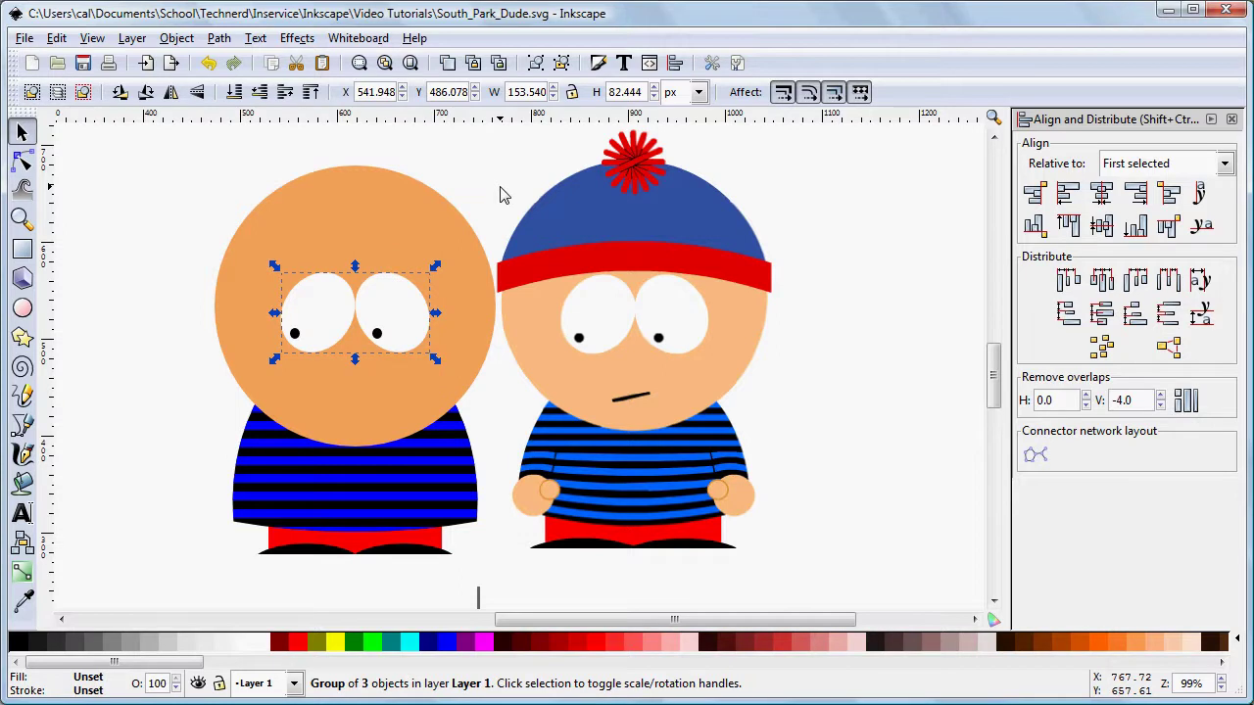